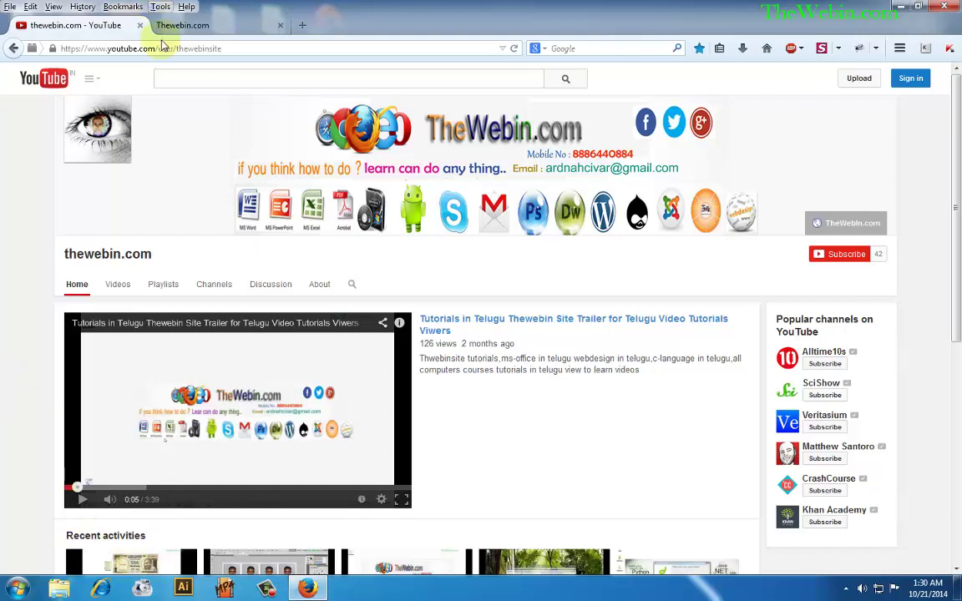
Bring up the Thewebin.com page, and minimise the browser to show the desktop
click(182, 25)
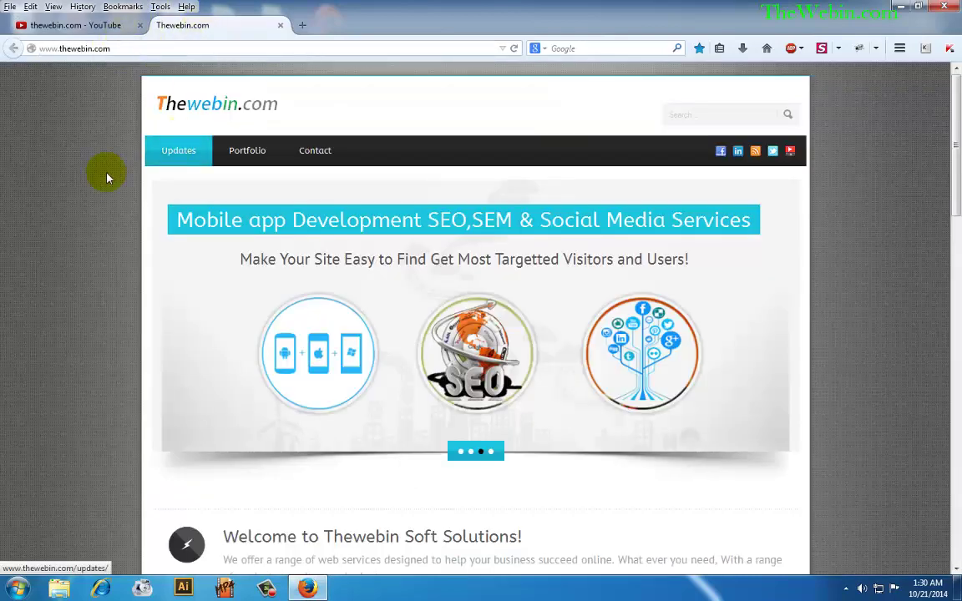
click(898, 7)
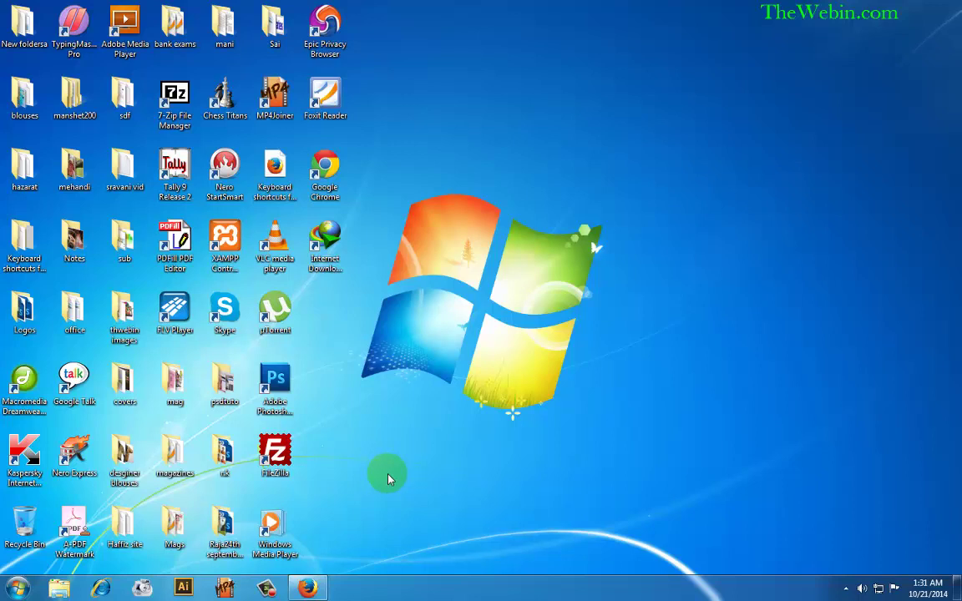
click(17, 589)
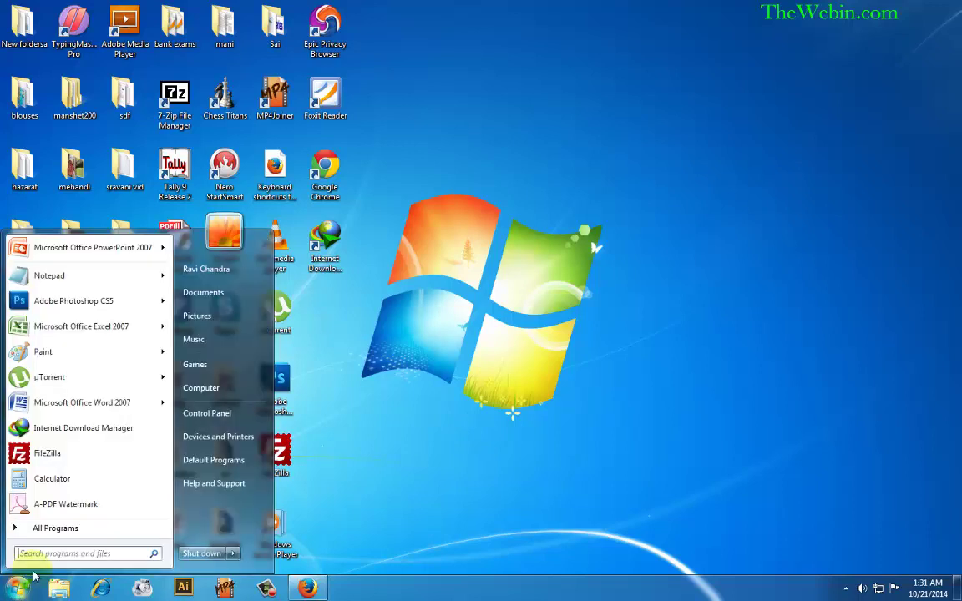
click(48, 527)
click(398, 482)
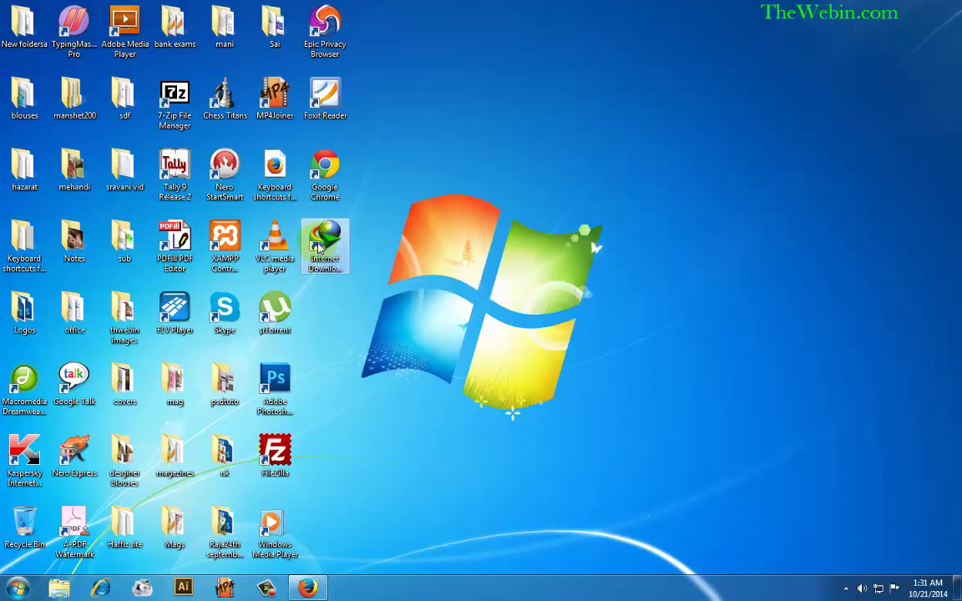
Delete the Internet Download Manager shortcut from the desktop and pin Google Chrome to the taskbar
key(Delete)
key(Return)
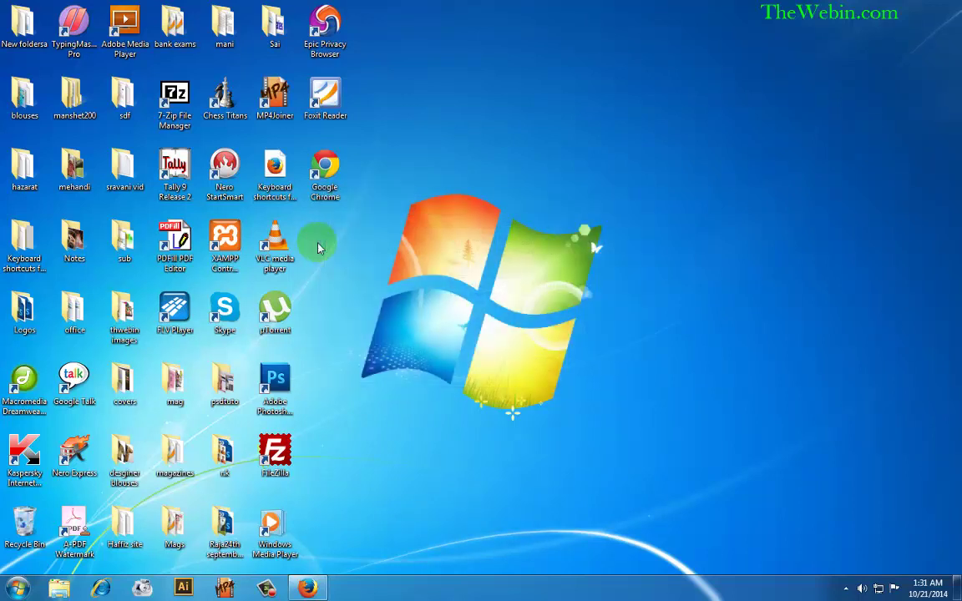
drag(324, 175, 355, 575)
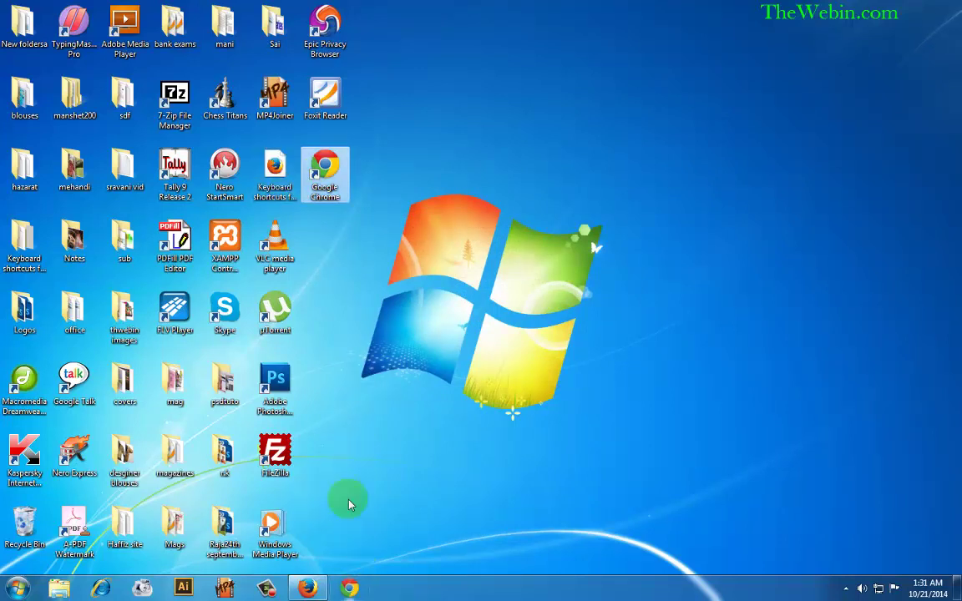
Delete the Foxit Reader shortcut from the desktop
click(325, 99)
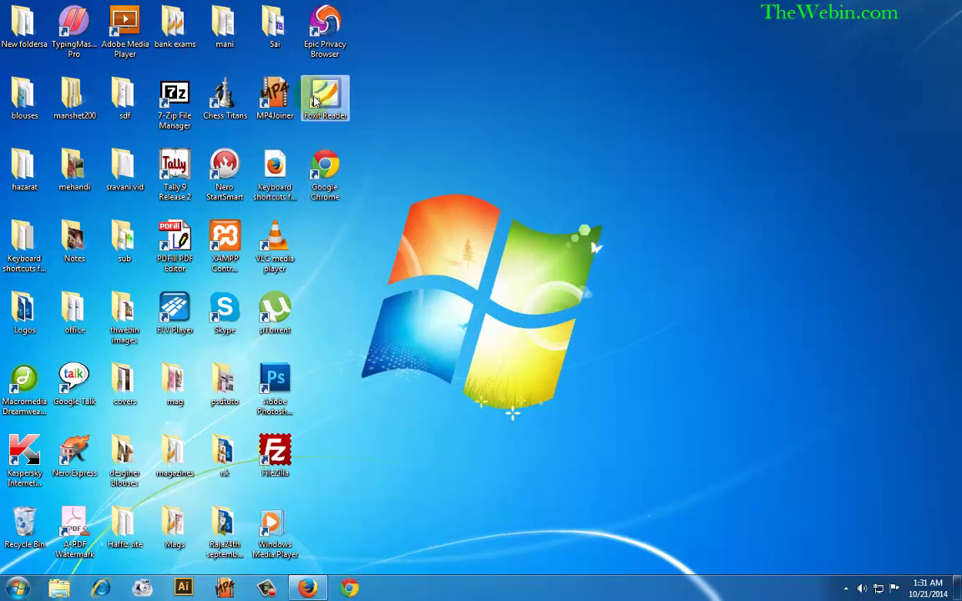
key(Delete)
key(Return)
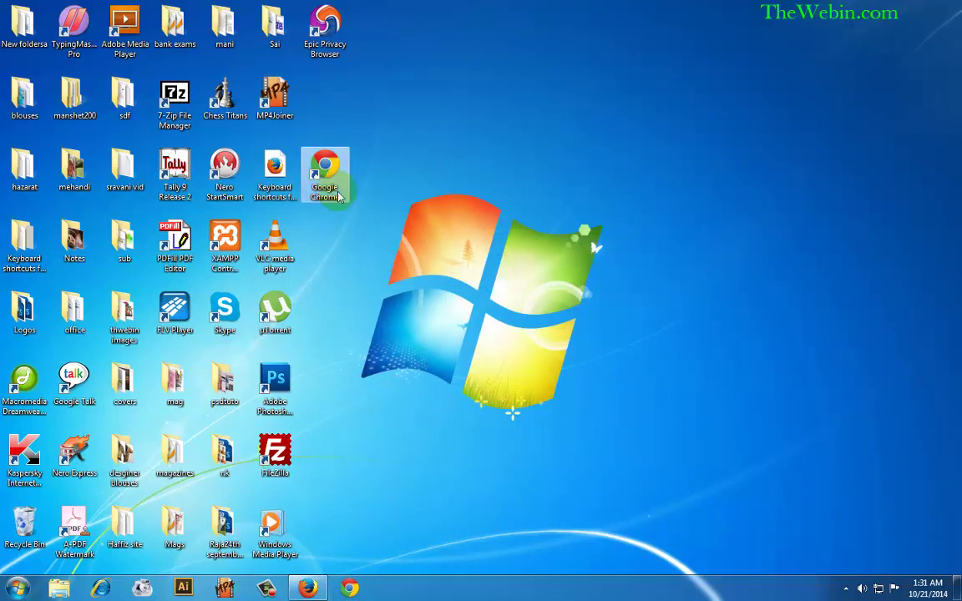
Pin Epic Privacy Browser to the taskbar, and delete the Google Chrome and Epic Privacy Browser desktop shortcuts
drag(322, 171, 334, 252)
drag(325, 29, 392, 585)
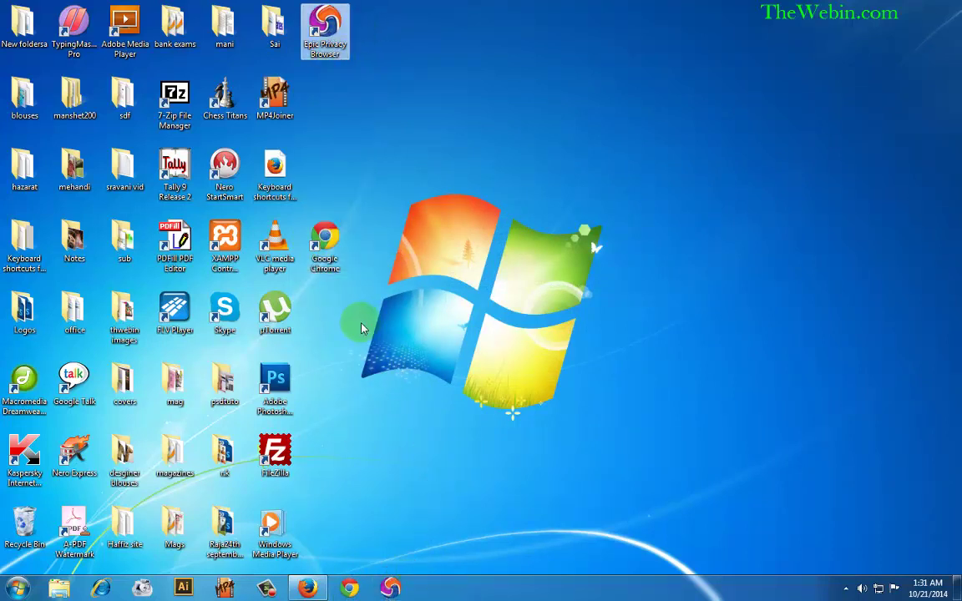
drag(359, 322, 321, 37)
key(Delete)
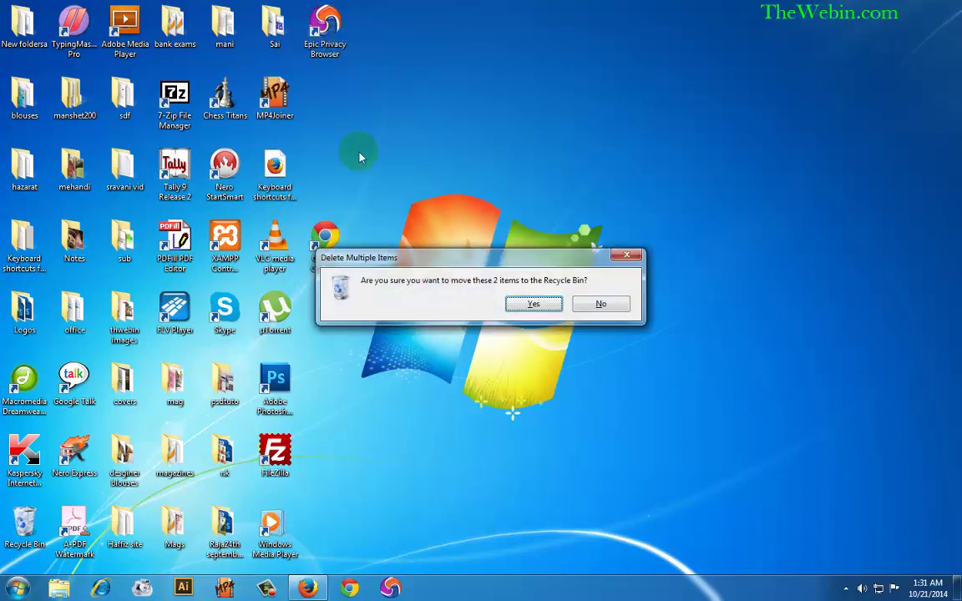
click(533, 305)
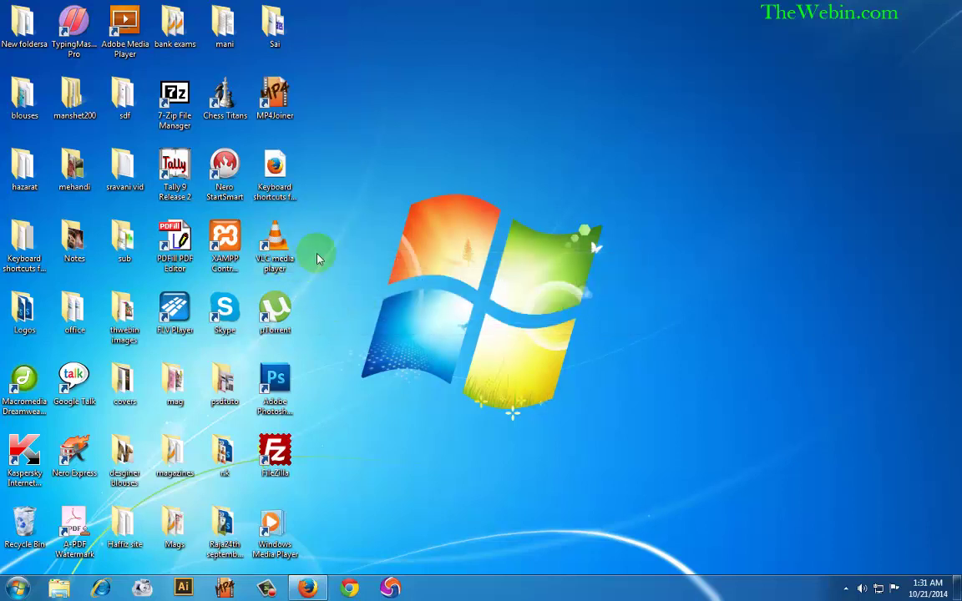
Delete the VLC media player shortcut from the desktop
click(256, 250)
key(Delete)
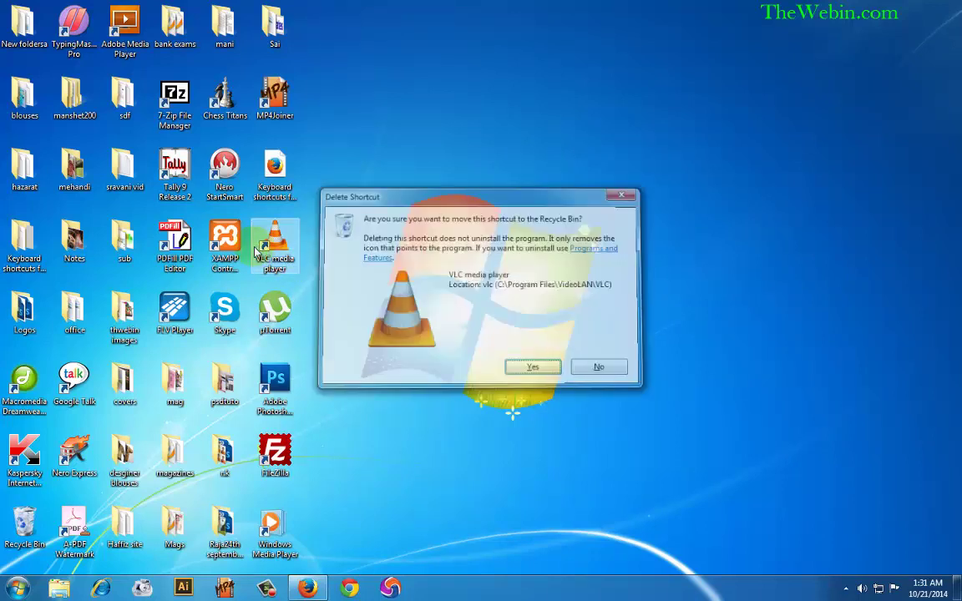
key(Return)
Pin µTorrent to the taskbar beside Illustrator and delete its desktop shortcut
drag(274, 309, 224, 585)
click(433, 404)
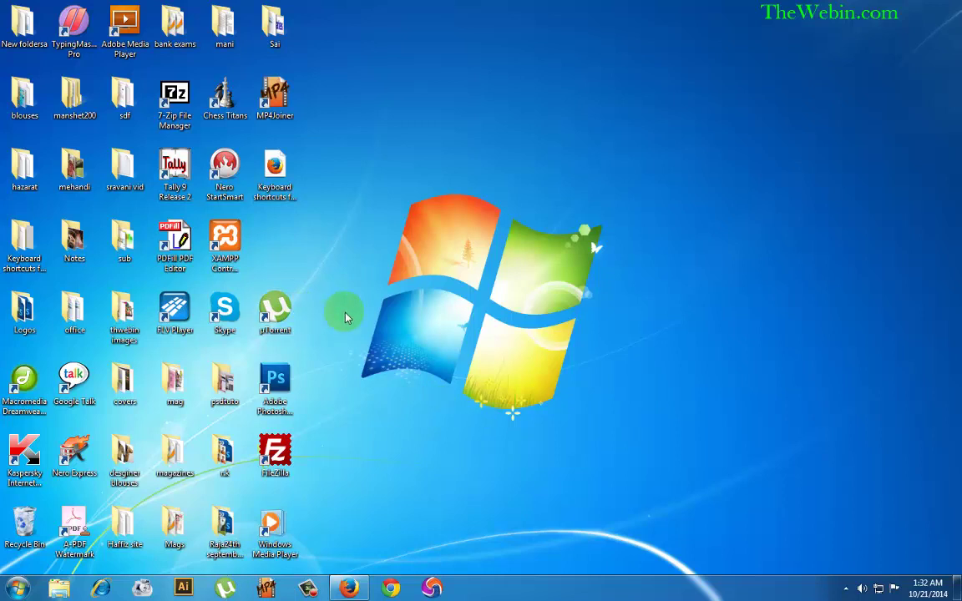
click(265, 310)
key(Delete)
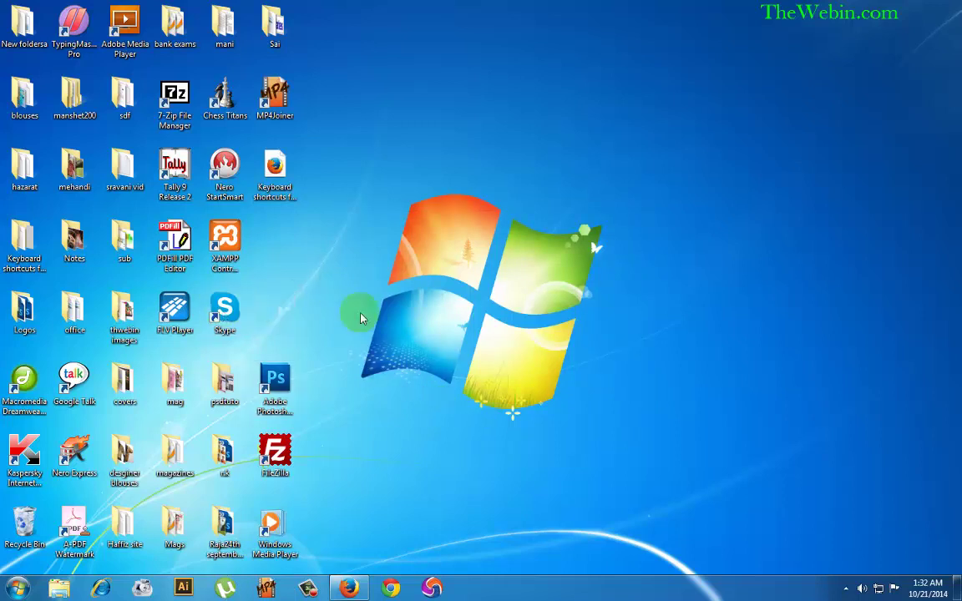
Pin Adobe Photoshop CS5 and FileZilla from the desktop to the taskbar
drag(274, 382, 468, 594)
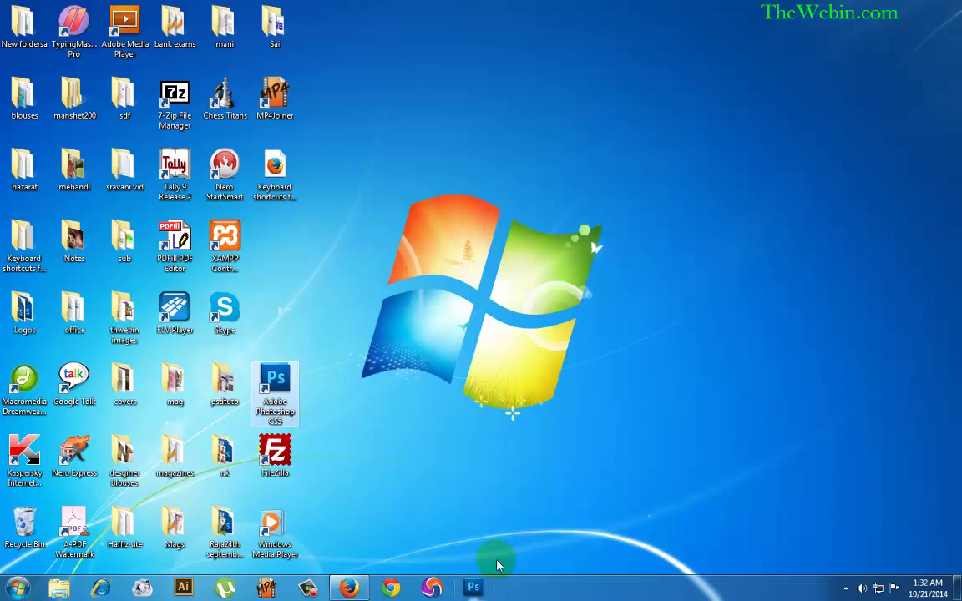
click(346, 461)
drag(275, 455, 526, 592)
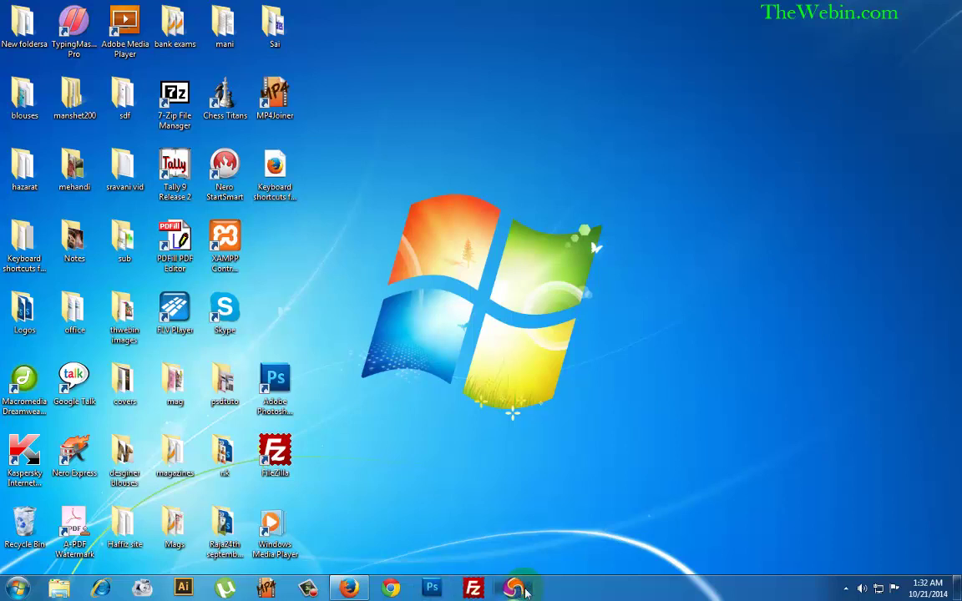
Delete the Adobe Photoshop, FileZilla and Windows Media Player shortcuts from the desktop together
drag(315, 358, 262, 458)
key(Delete)
key(Return)
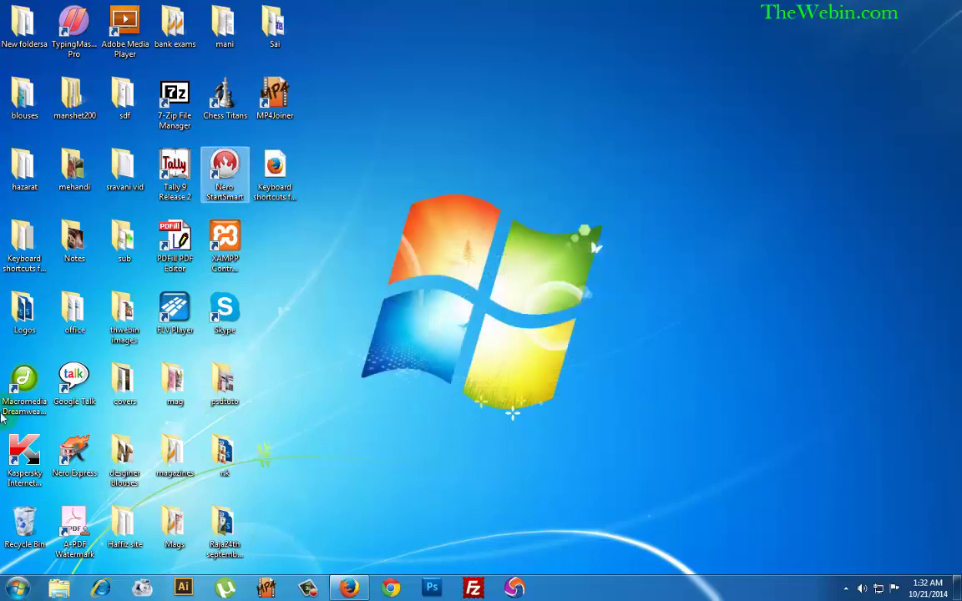
Delete the Kaspersky Internet Security shortcut from the desktop
click(15, 458)
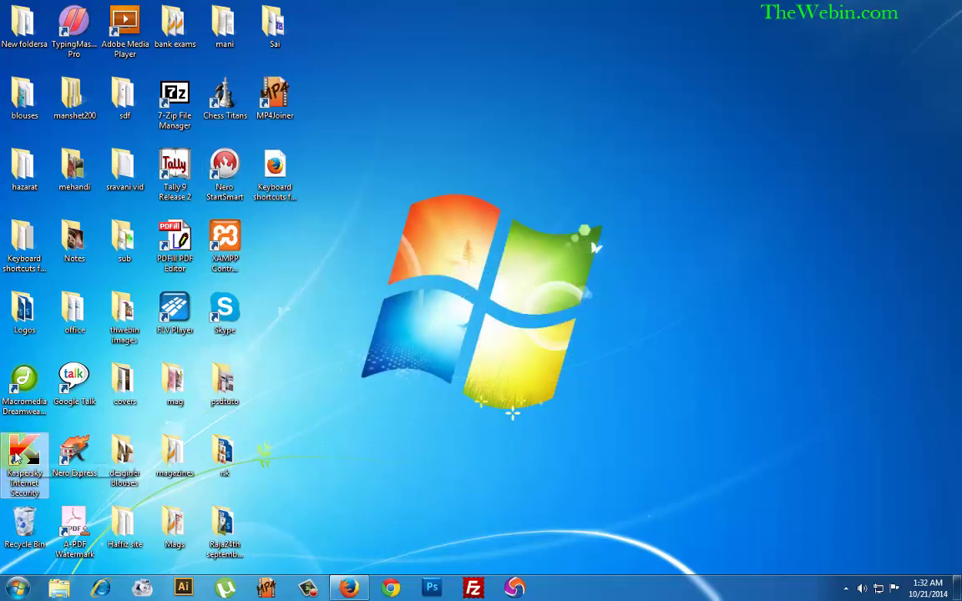
key(Delete)
key(Return)
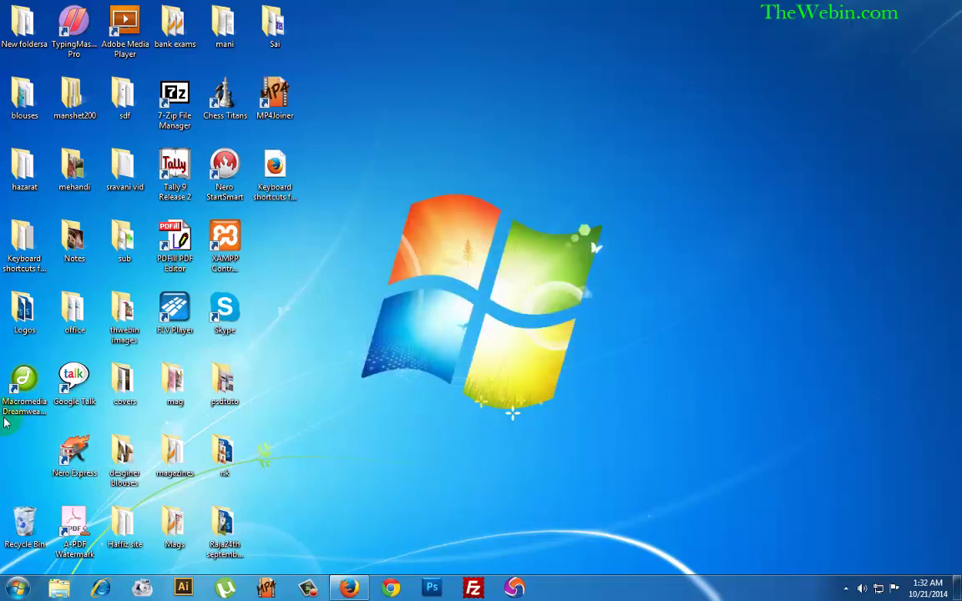
Pin Macromedia Dreamweaver 8 to the end of the taskbar
click(24, 386)
drag(515, 589, 546, 595)
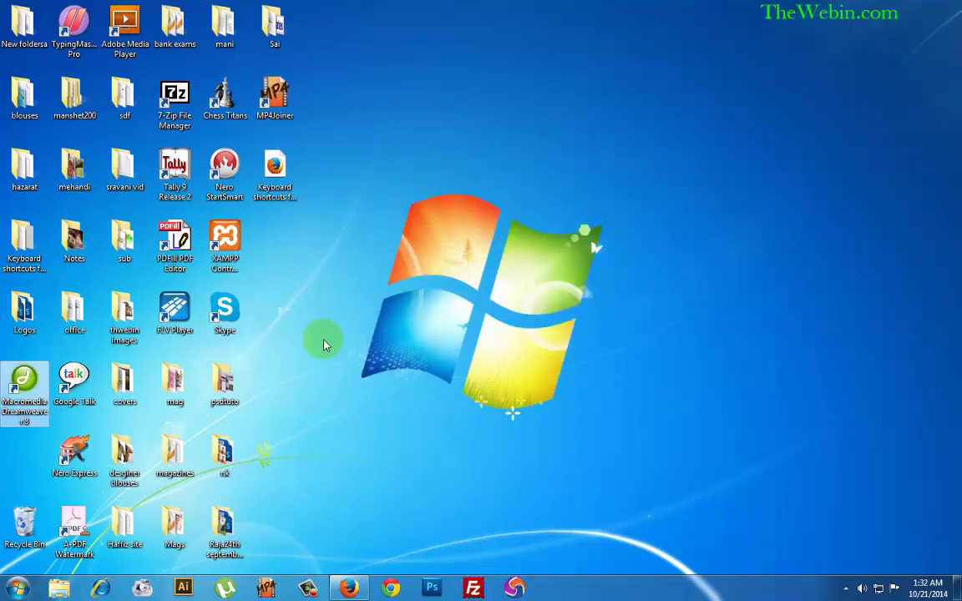
drag(5, 391, 557, 589)
click(372, 425)
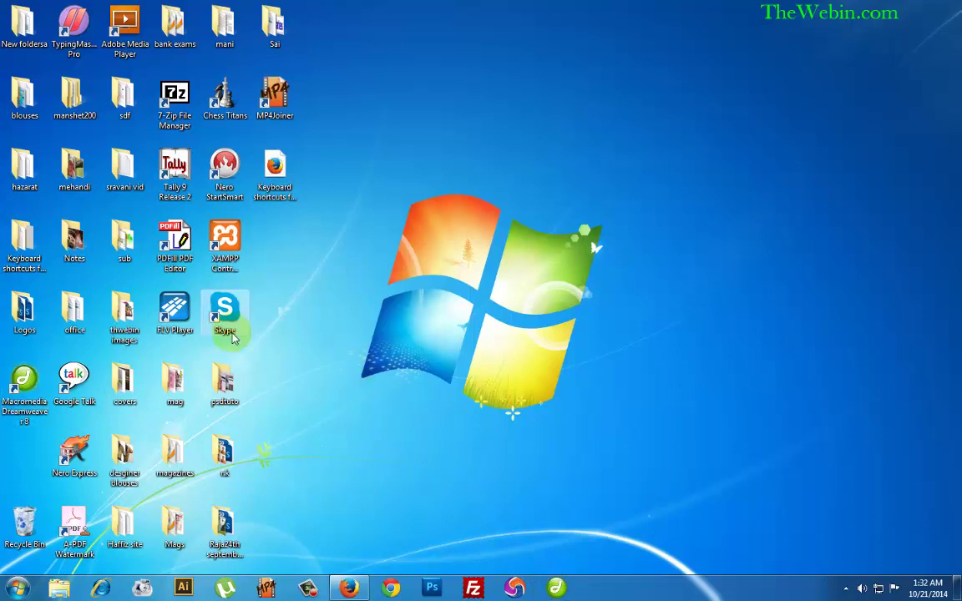
Pin Skype, XAMPP Control Panel and Nero StartSmart from the desktop to the taskbar
drag(223, 310, 606, 588)
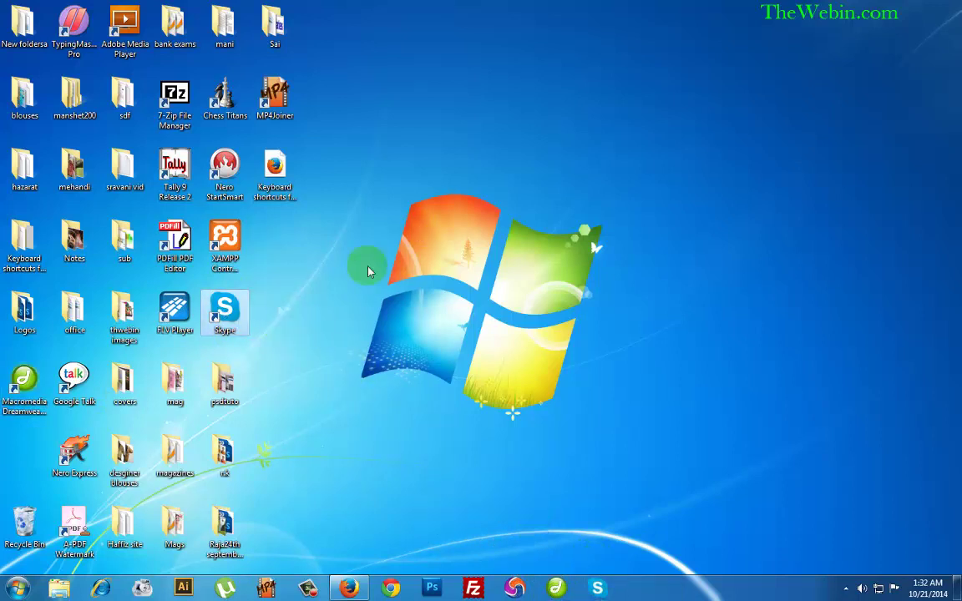
drag(243, 268, 638, 587)
drag(227, 172, 100, 588)
drag(277, 98, 172, 589)
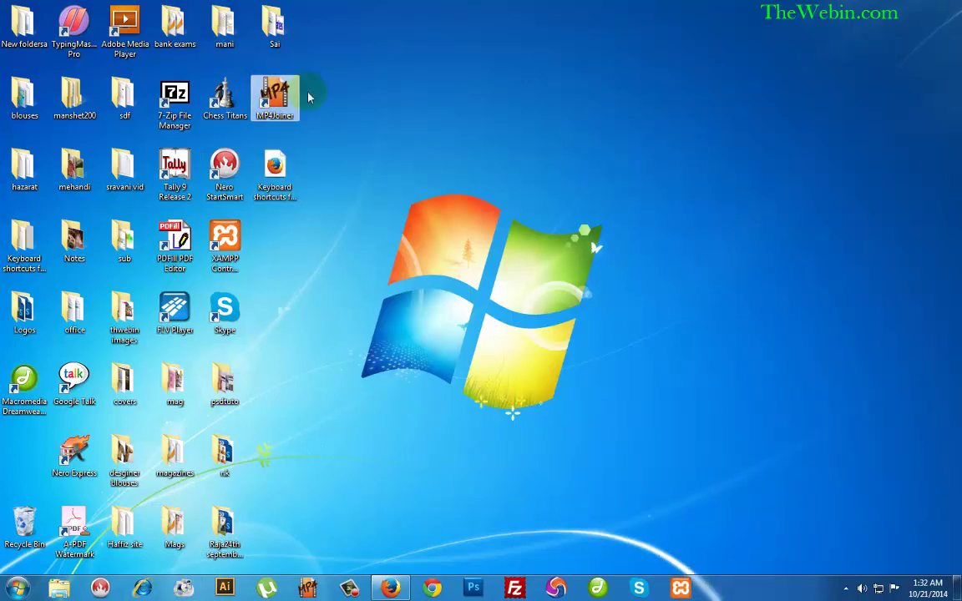
Delete the Chess Titans, MP4Joiner, Nero StartSmart, XAMPP, Skype and keyboard shortcuts page icons from the desktop
drag(335, 80, 210, 309)
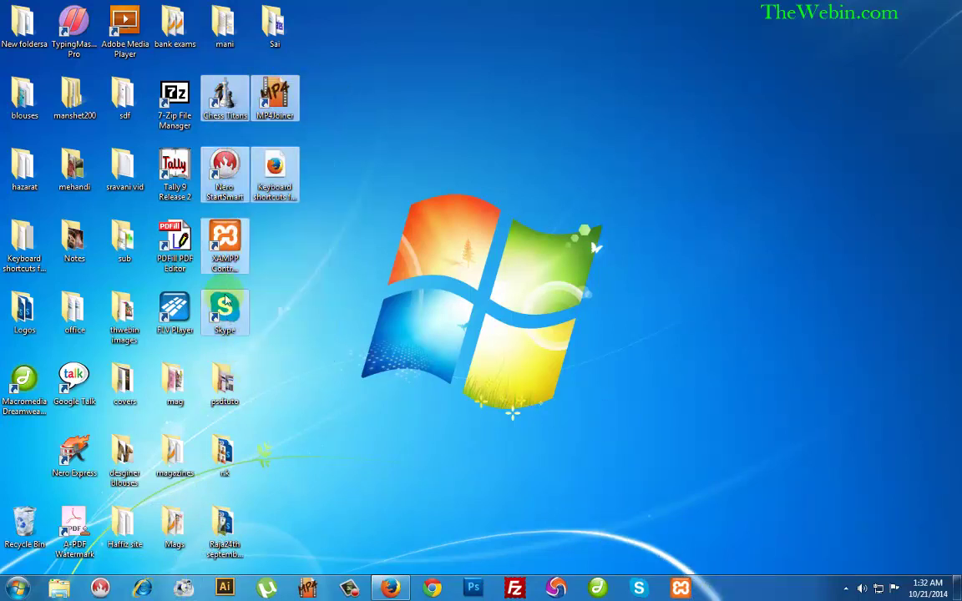
key(Delete)
key(Return)
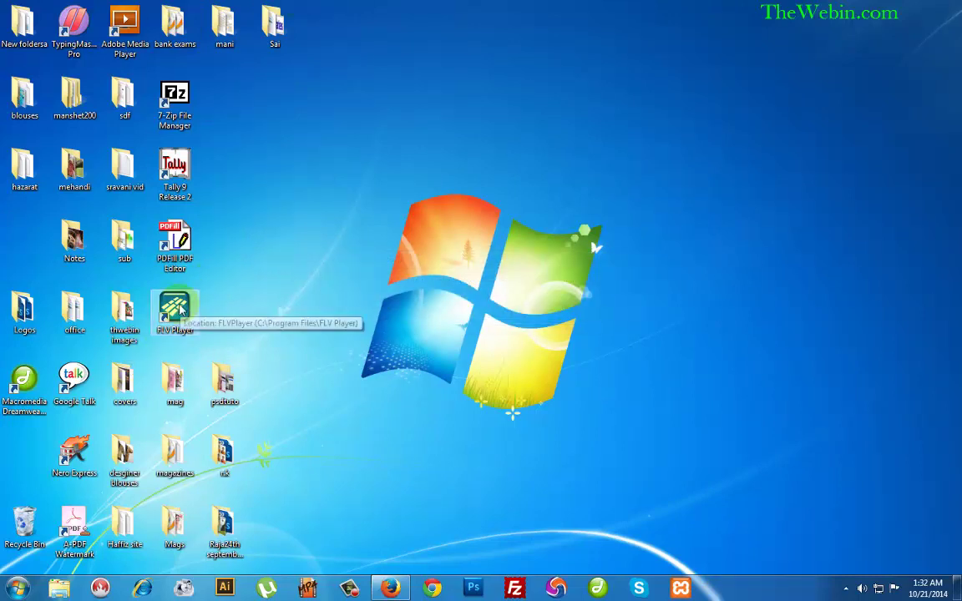
Delete the FLV Player shortcut from the desktop
click(197, 312)
key(Delete)
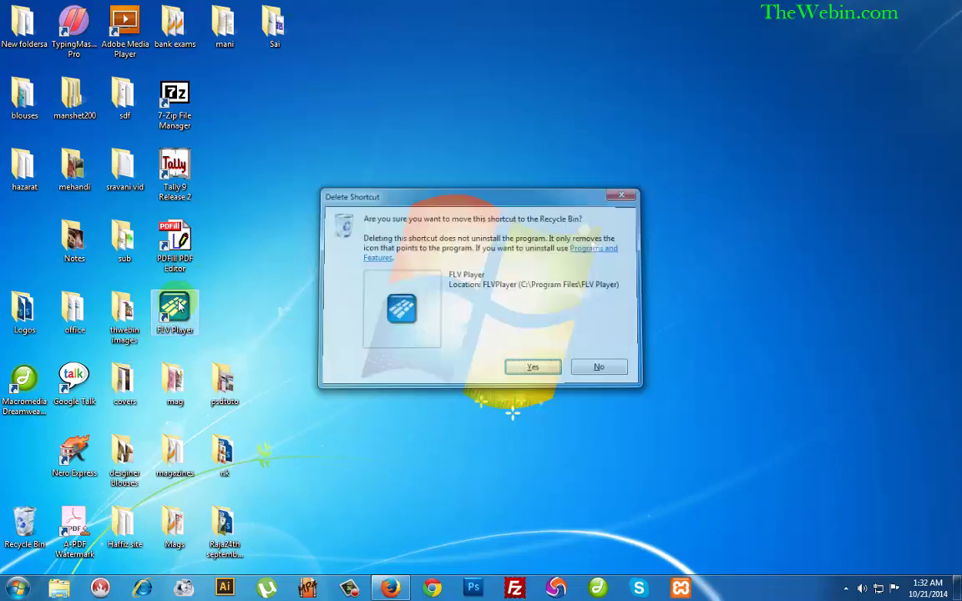
key(Return)
Pin PDFill PDF Editor and Tally 9 to the taskbar, and delete the desktop shortcuts of both and of 7-Zip File Manager
drag(174, 242, 142, 587)
drag(174, 171, 767, 588)
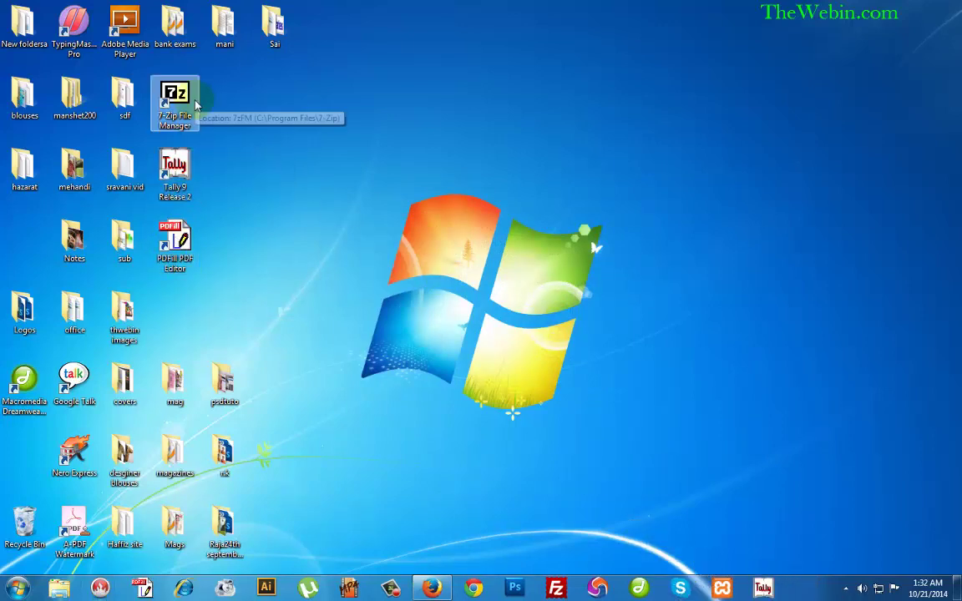
drag(196, 74, 167, 280)
click(170, 282)
key(Delete)
key(Return)
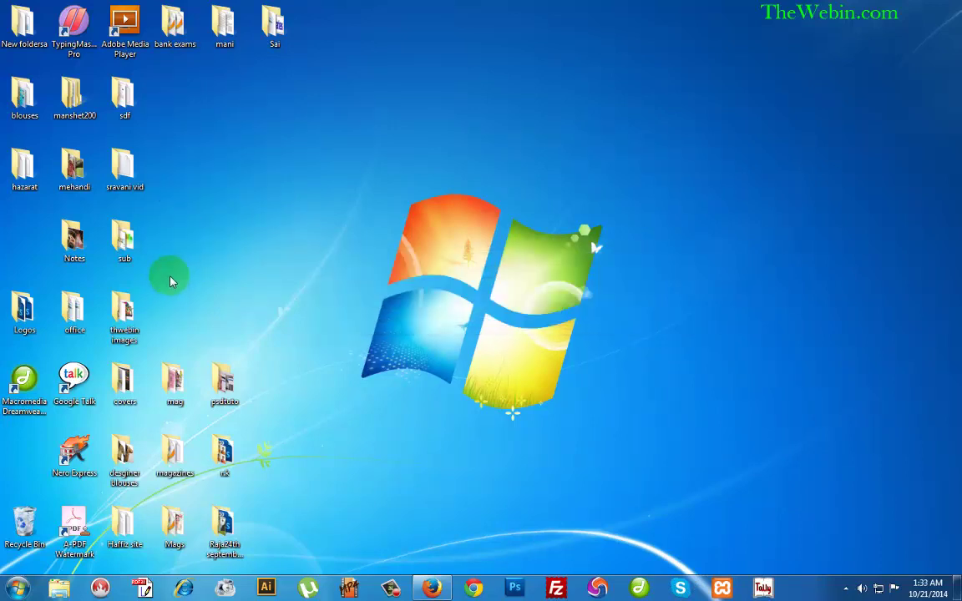
Delete the Macromedia Dreamweaver, Google Talk and Nero Express shortcuts from the desktop
drag(10, 366, 88, 440)
key(Delete)
key(Return)
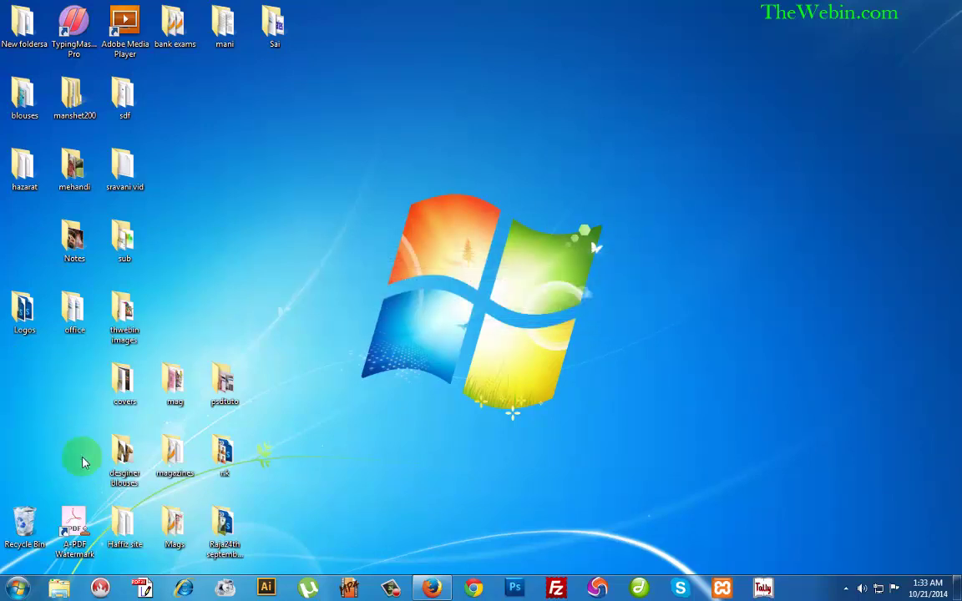
Delete the A-PDF Watermark shortcut from the desktop
click(64, 521)
key(Delete)
key(Return)
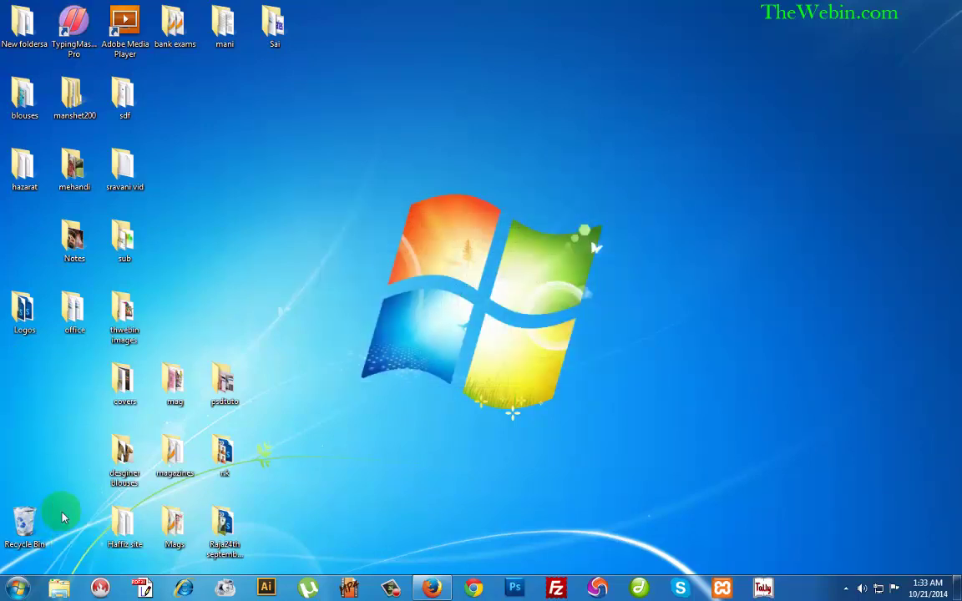
Move the Notes folder into the gap above Logos, and pin TypingMaster Pro to the end of the taskbar
drag(44, 240, 38, 239)
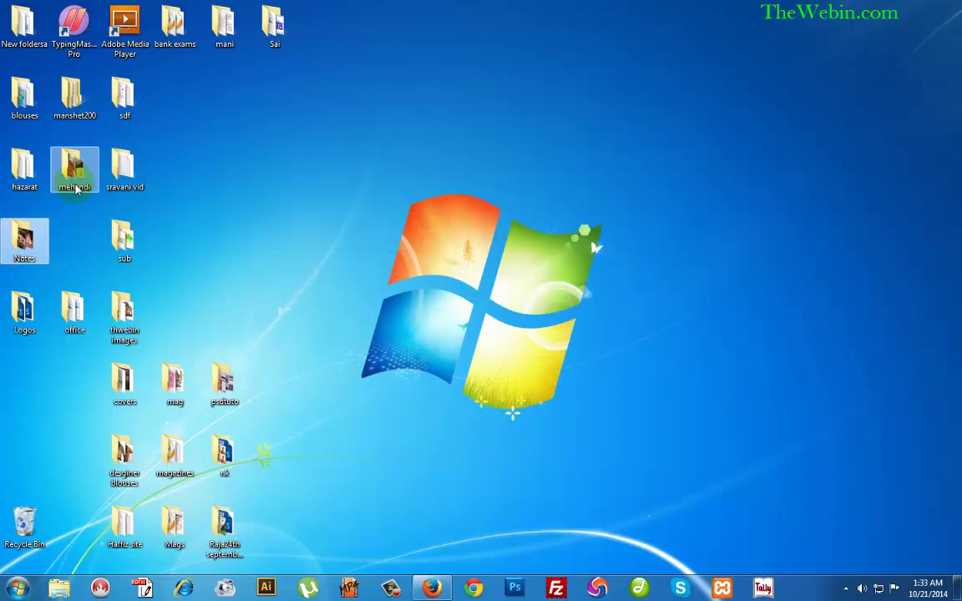
click(87, 35)
drag(81, 34, 803, 587)
Fill the gaps in the first two desktop columns with the sub, covers, desginer blouses, mag, magazines and site folders
drag(124, 238, 74, 239)
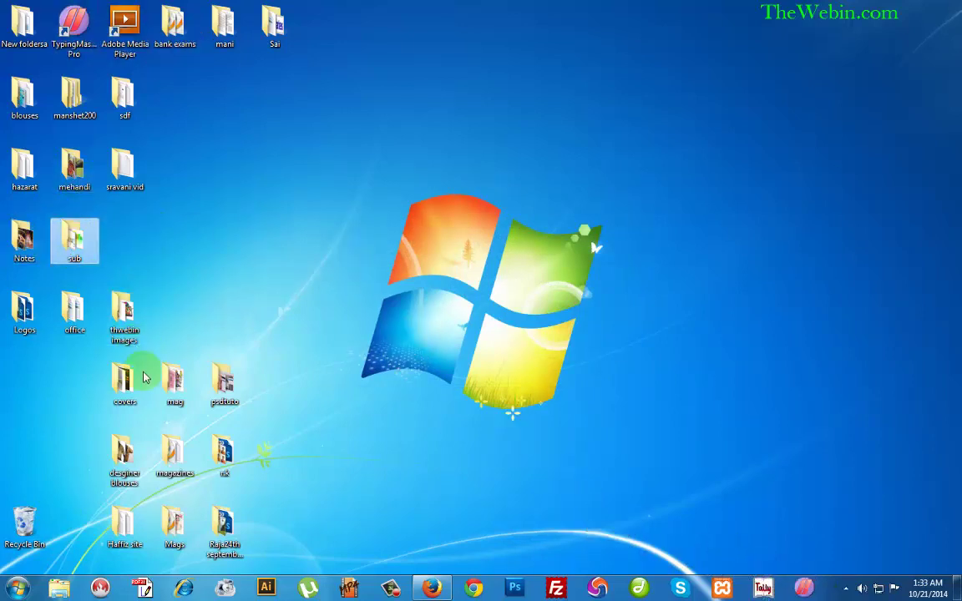
drag(123, 380, 25, 380)
drag(93, 451, 17, 455)
drag(158, 388, 67, 386)
drag(167, 455, 71, 459)
drag(127, 511, 75, 519)
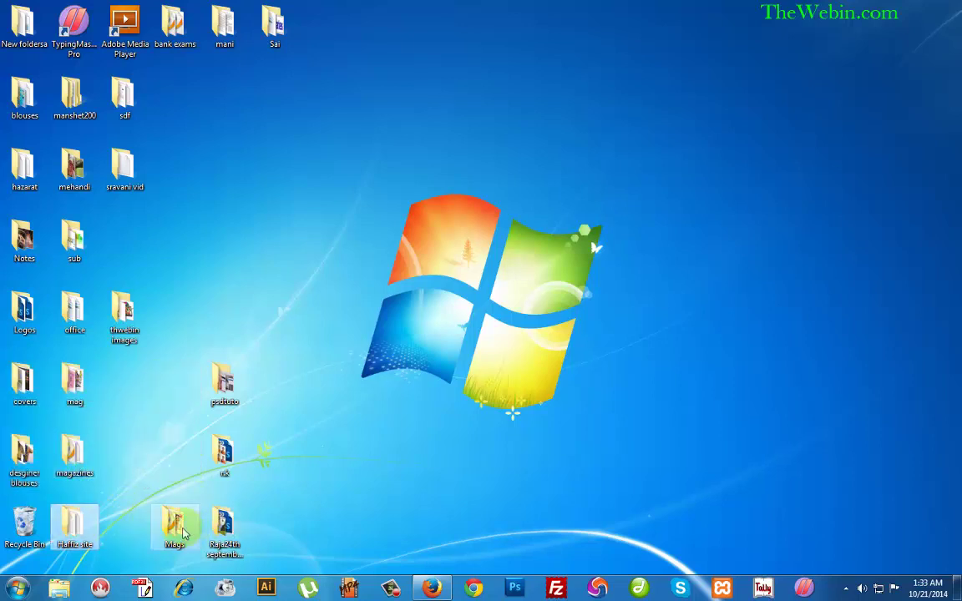
Fill the gaps in the third desktop column with the Mags, psdtuto, nk and September 2014 folders
drag(175, 522, 125, 522)
drag(206, 401, 109, 399)
drag(219, 455, 121, 457)
drag(224, 524, 126, 246)
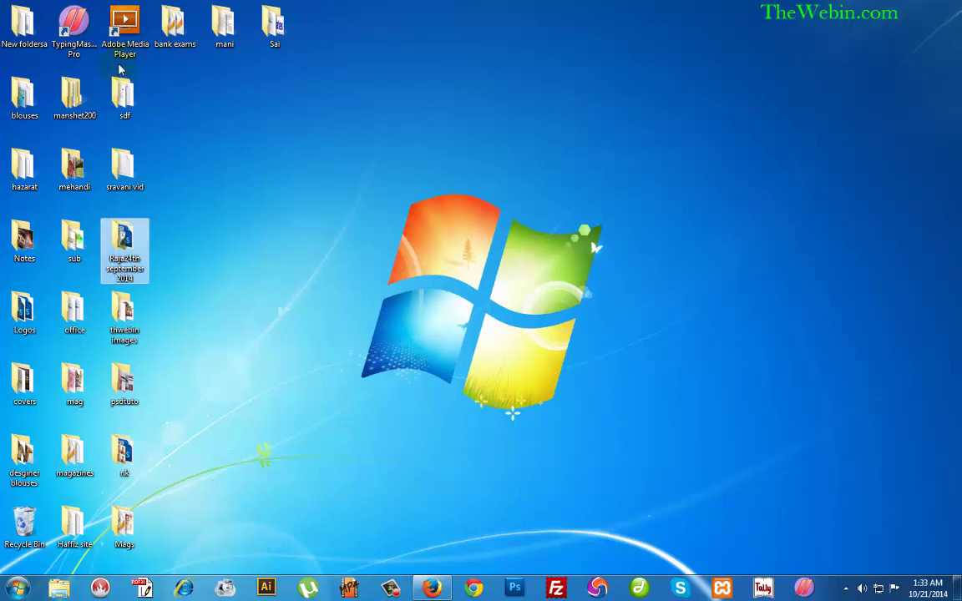
Delete the TypingMaster Pro and Adobe Media Player shortcuts from the desktop
click(75, 30)
key(Delete)
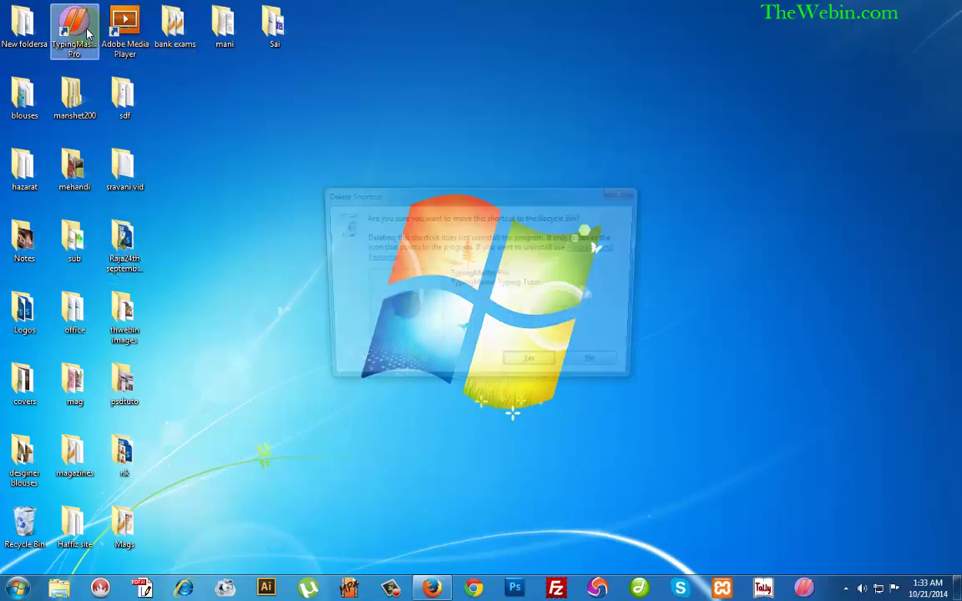
key(Return)
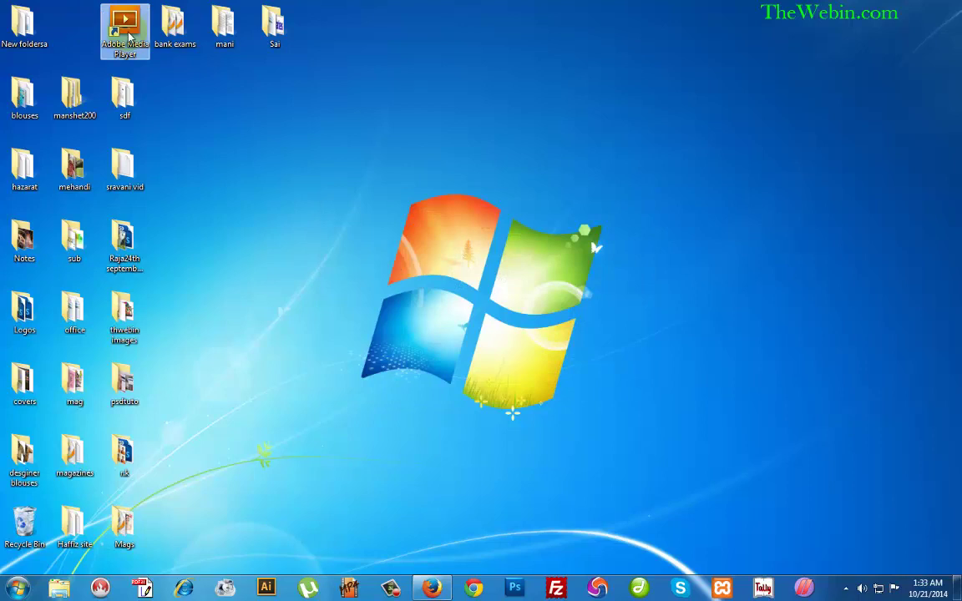
click(125, 30)
key(Delete)
key(Return)
Close the gaps in the first desktop row by moving the bank exams, mani and Sai folders along it
drag(173, 25, 74, 24)
drag(234, 29, 134, 29)
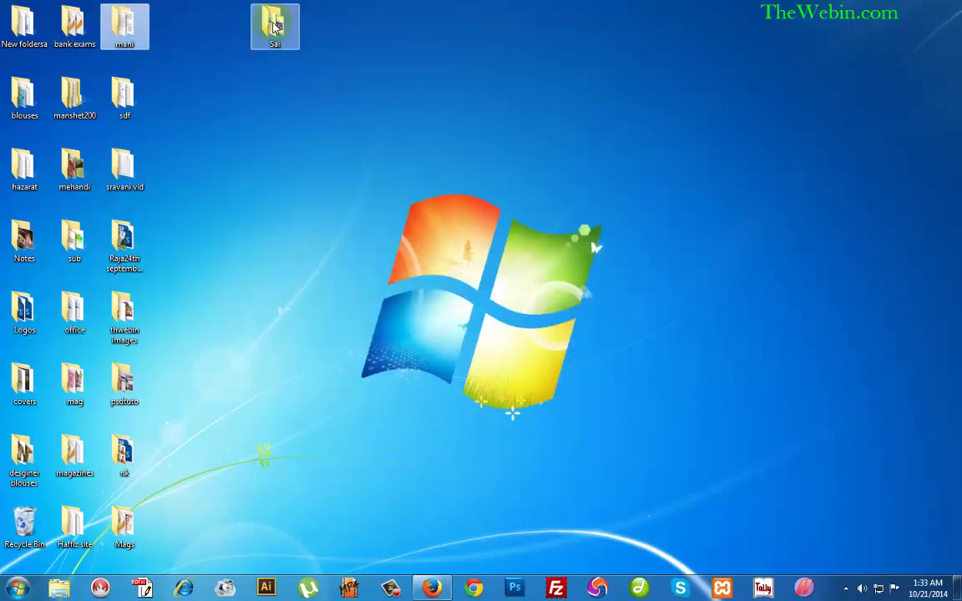
drag(276, 31, 181, 31)
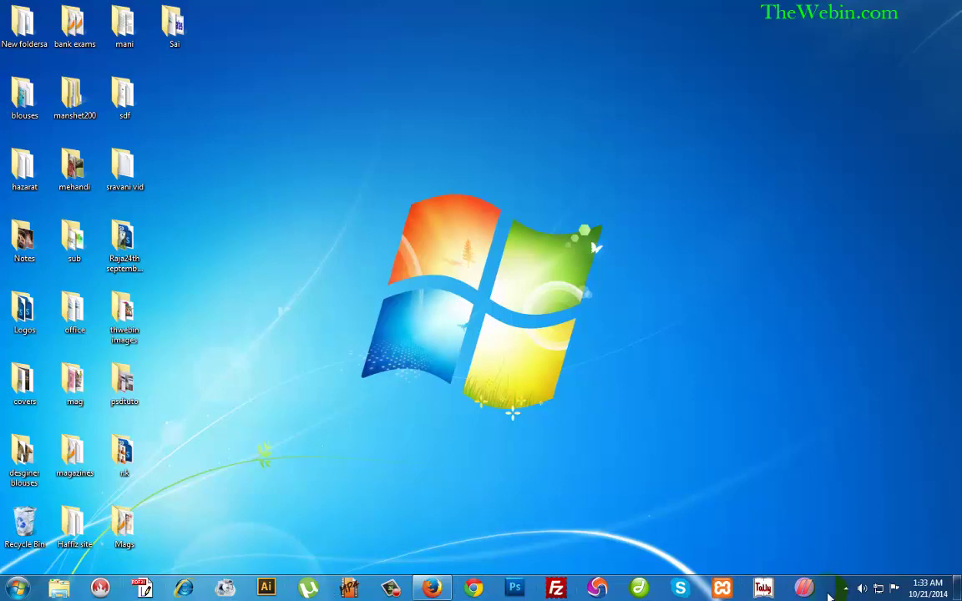
Set the taskbar to use small icons in the taskbar properties and apply the change
right_click(828, 595)
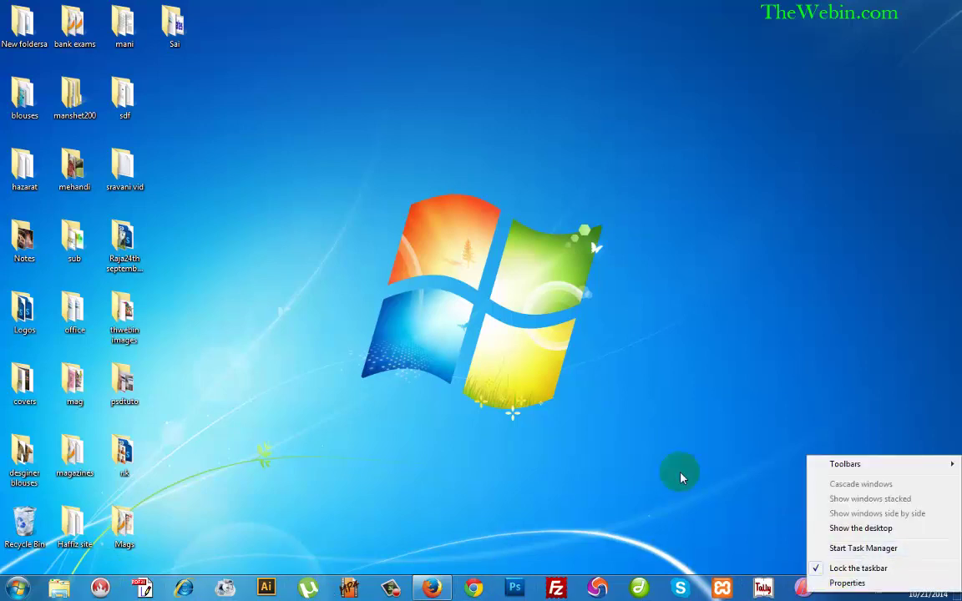
click(435, 451)
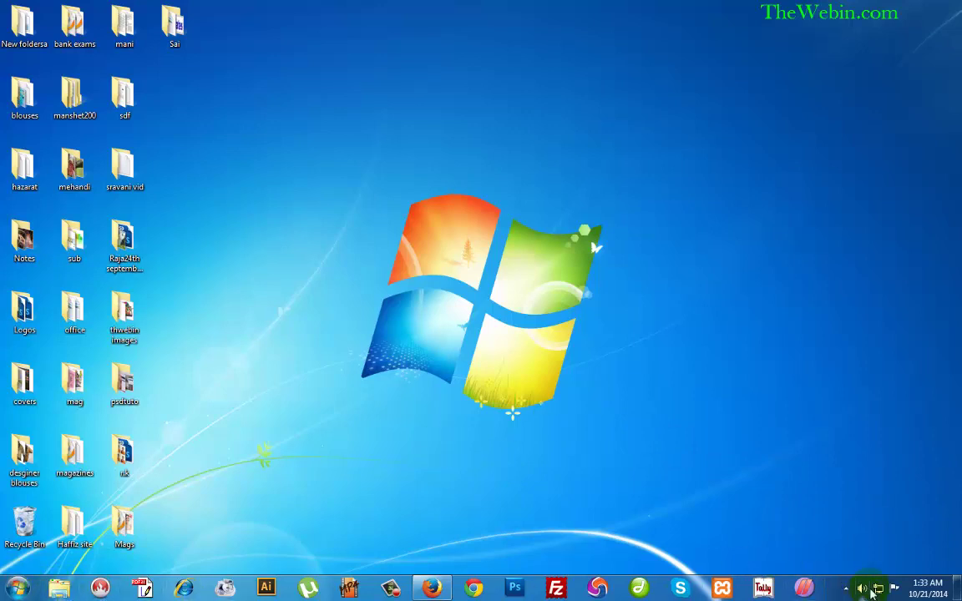
right_click(835, 596)
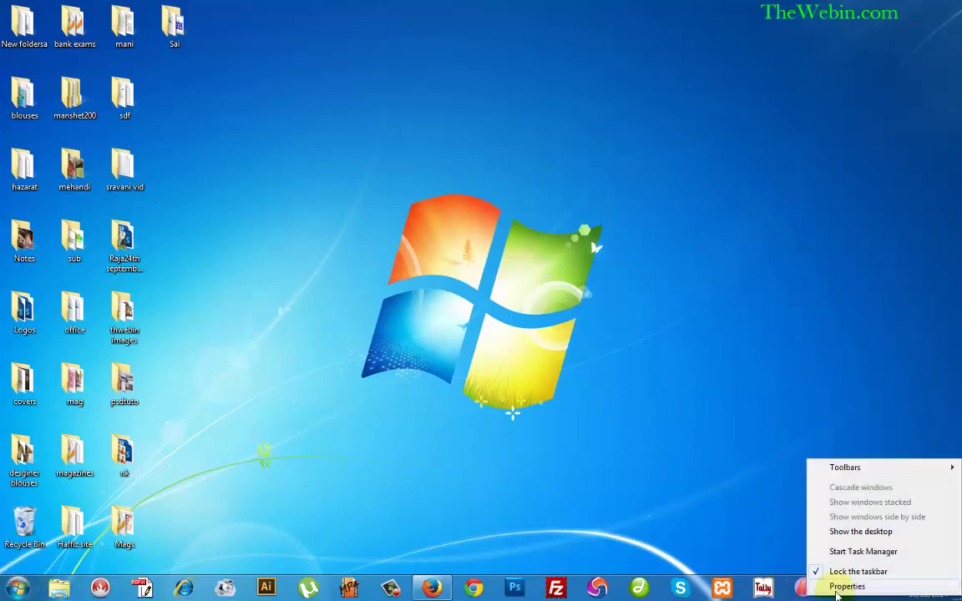
click(845, 587)
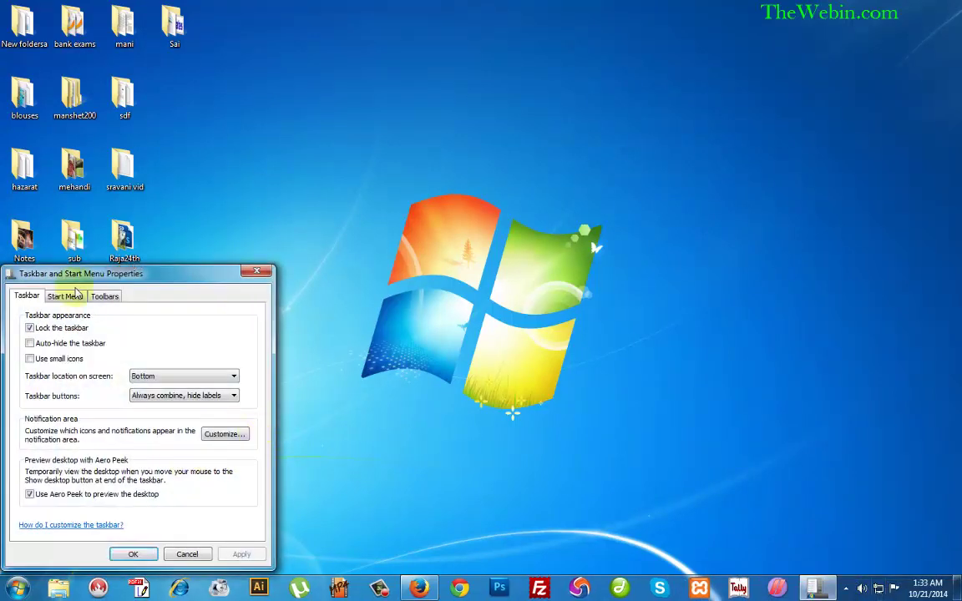
drag(115, 285, 427, 264)
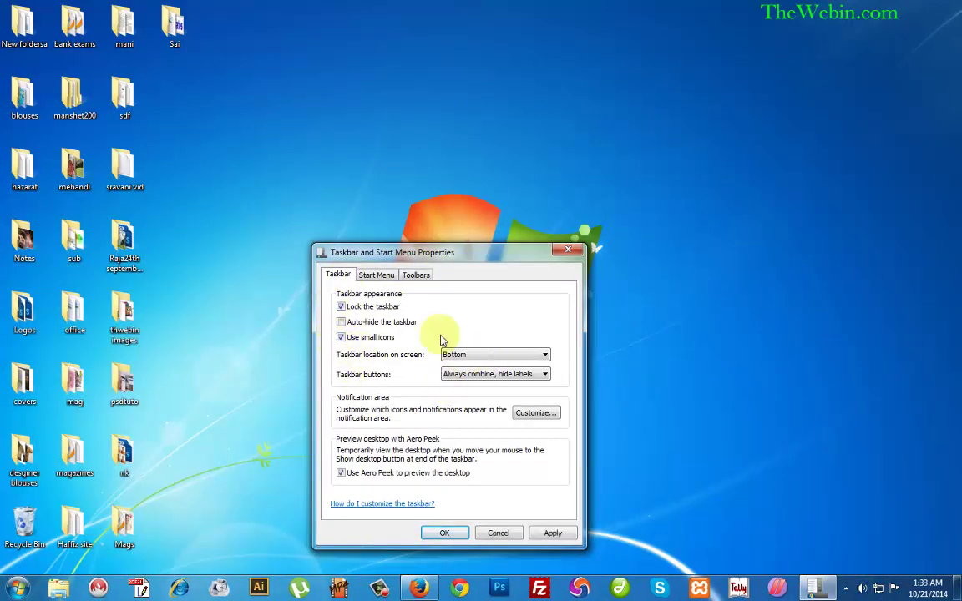
click(553, 532)
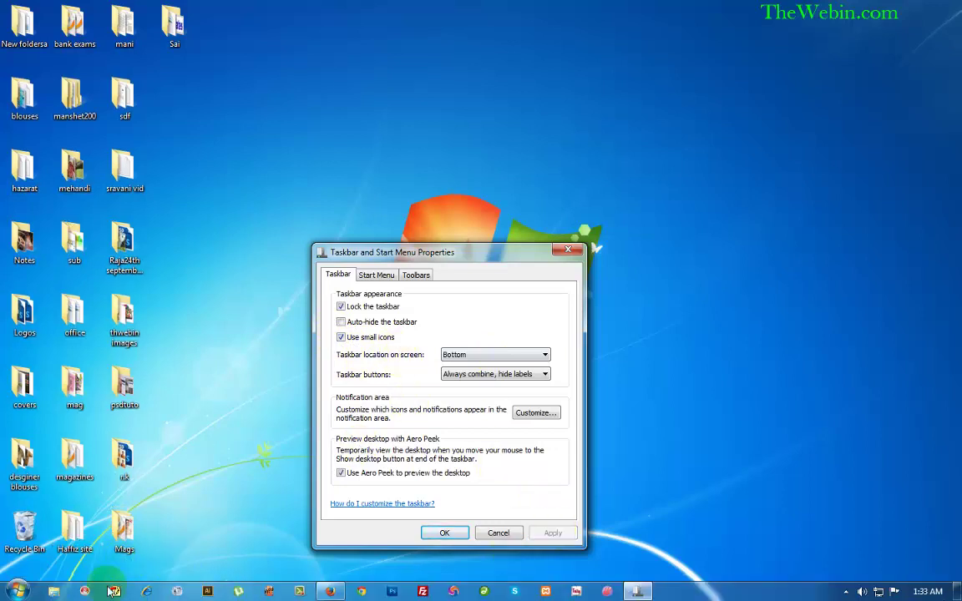
click(444, 533)
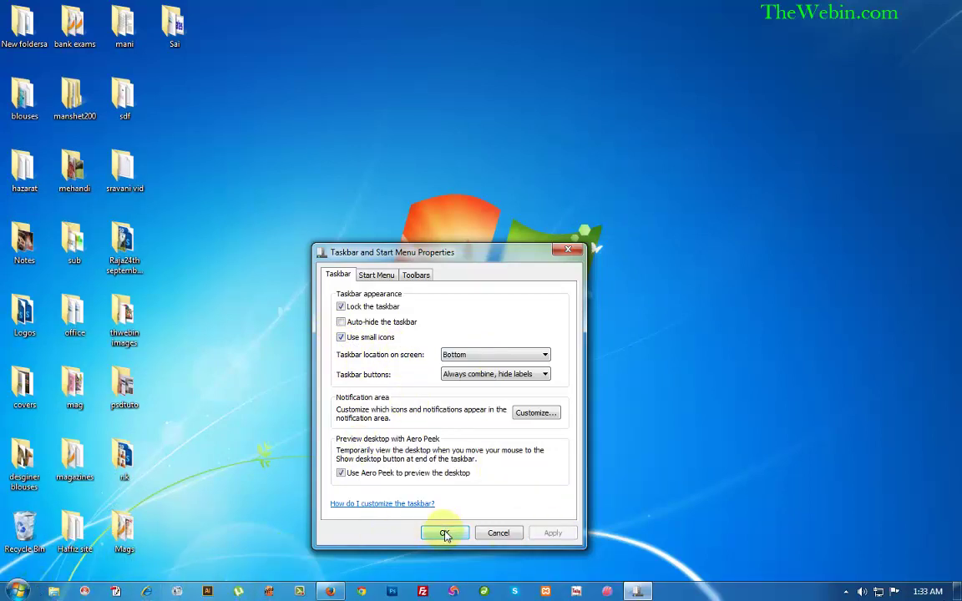
Turn on auto-hide for the taskbar in its properties and apply it
right_click(661, 598)
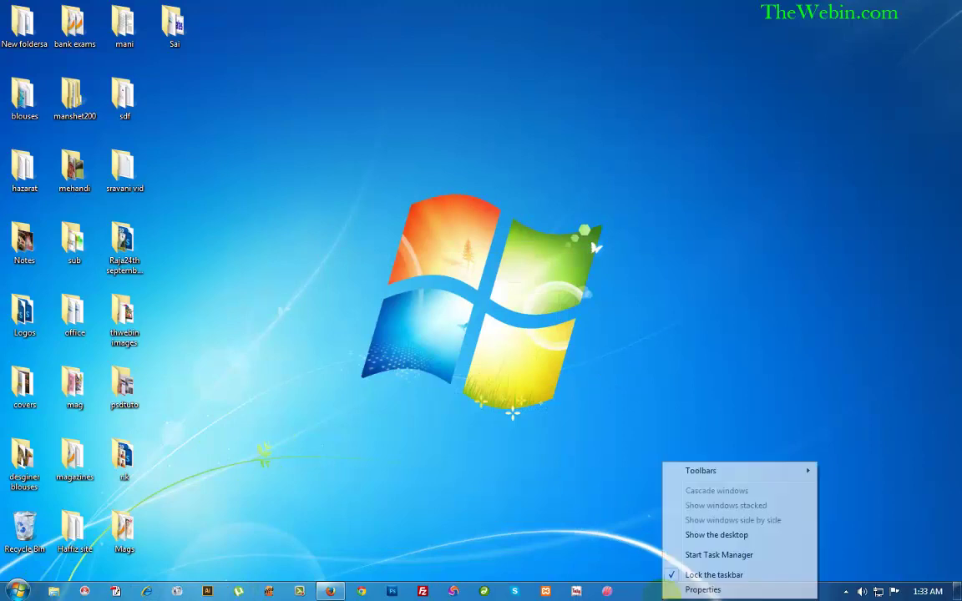
click(716, 590)
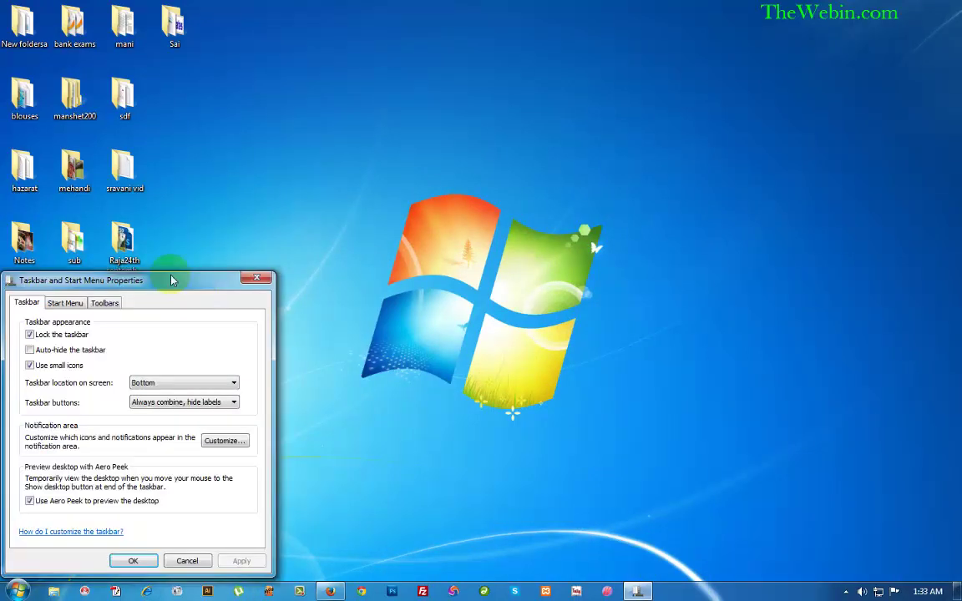
drag(141, 279, 440, 247)
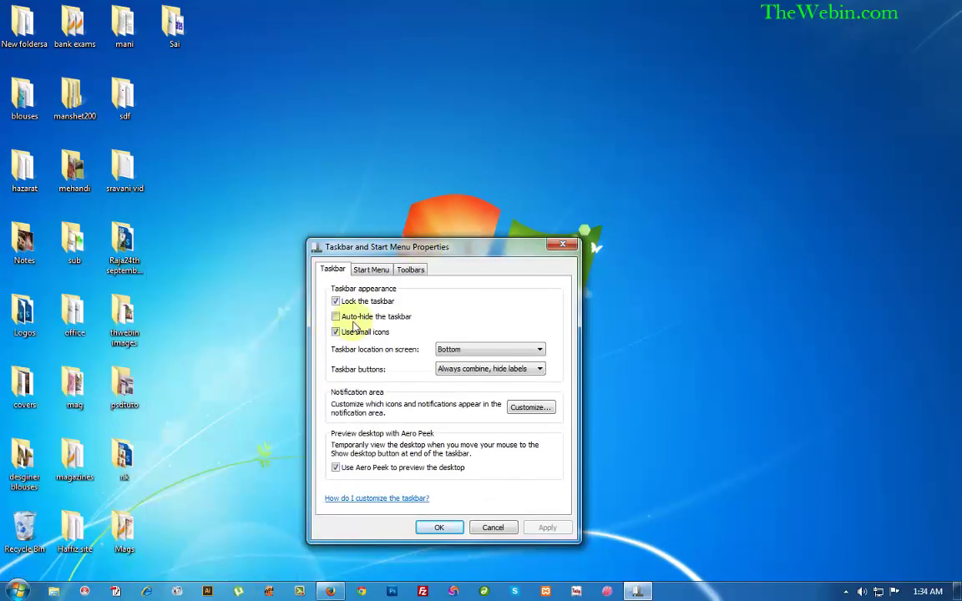
click(335, 317)
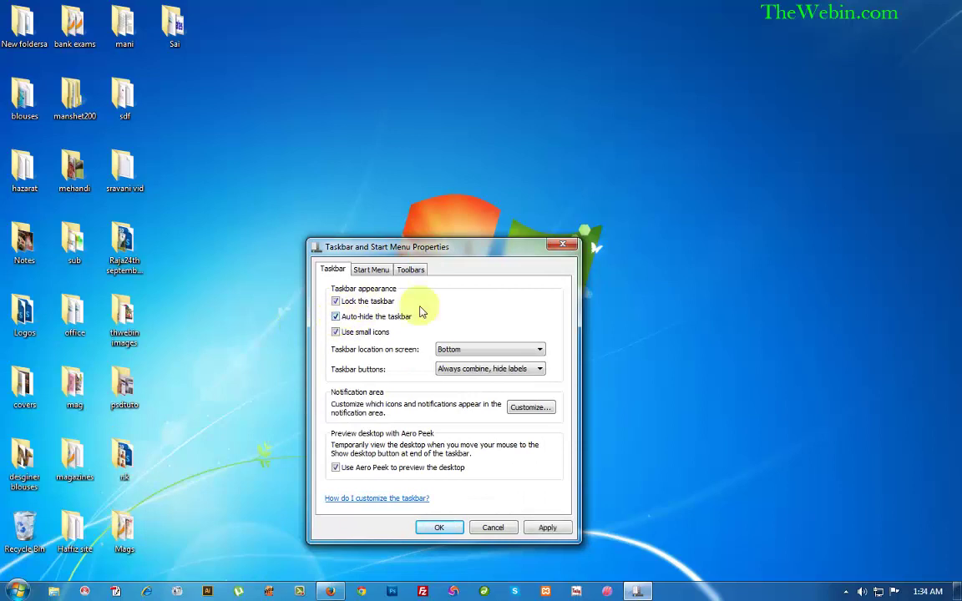
click(546, 528)
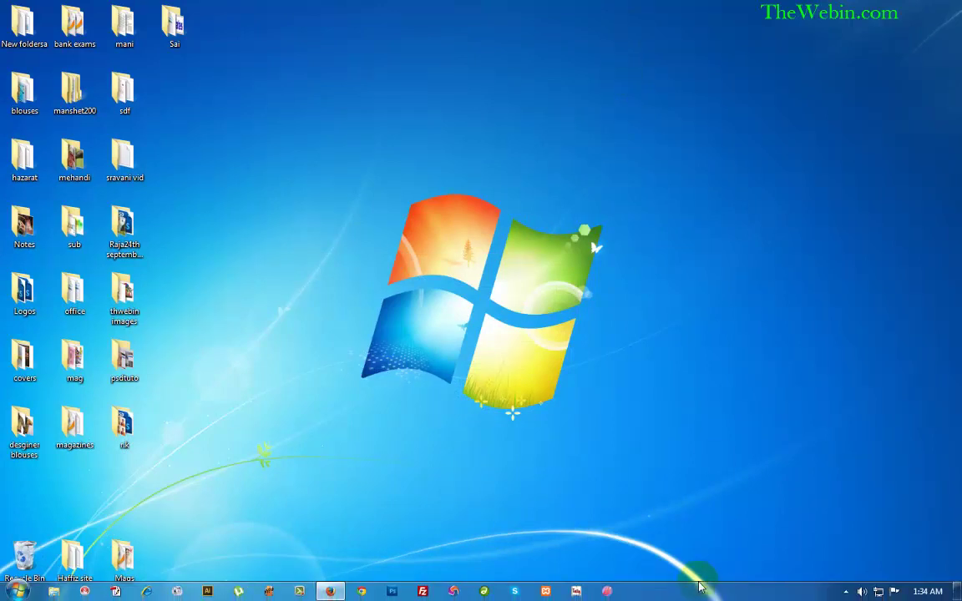
right_click(701, 589)
click(714, 573)
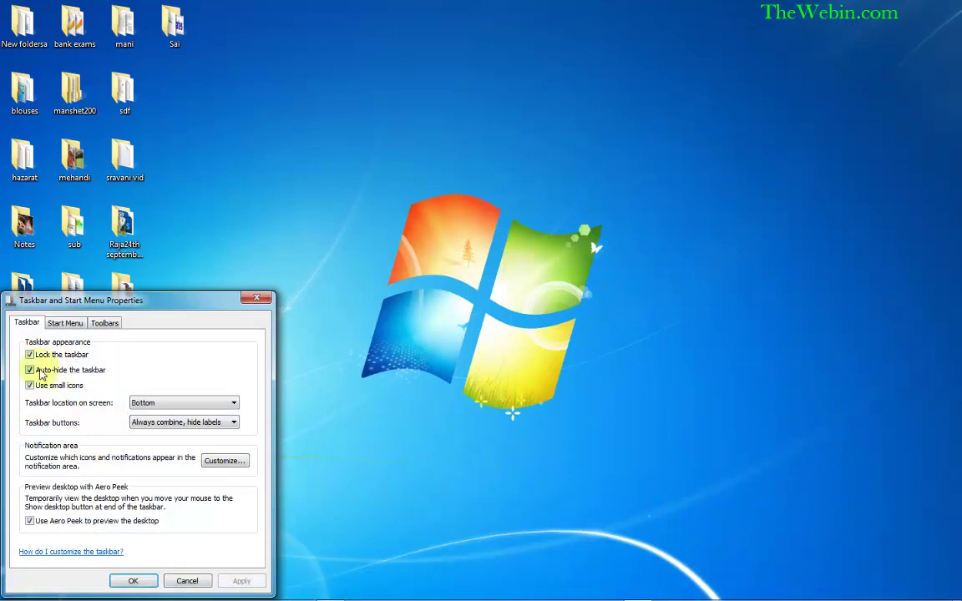
click(30, 369)
drag(161, 297, 372, 249)
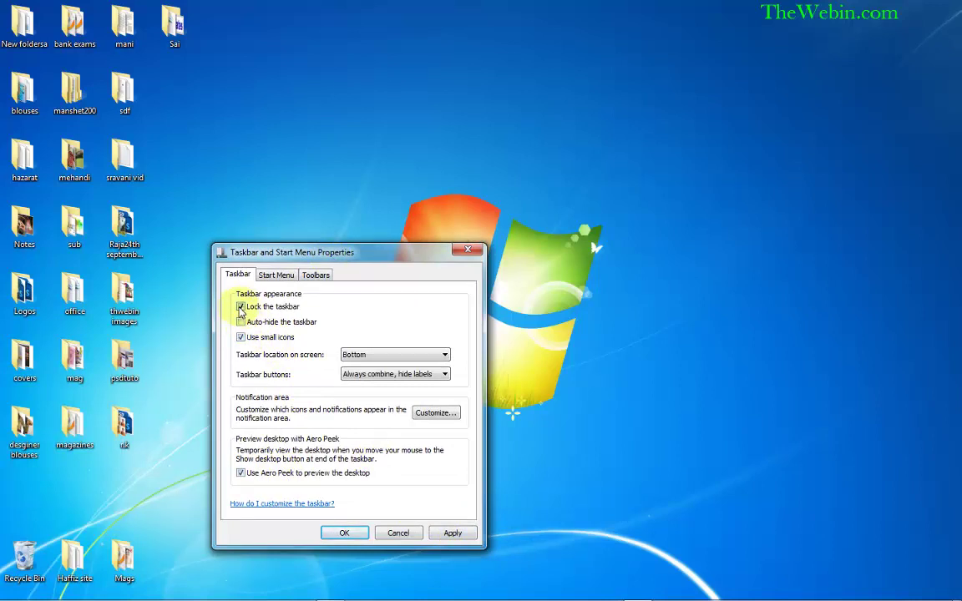
click(398, 532)
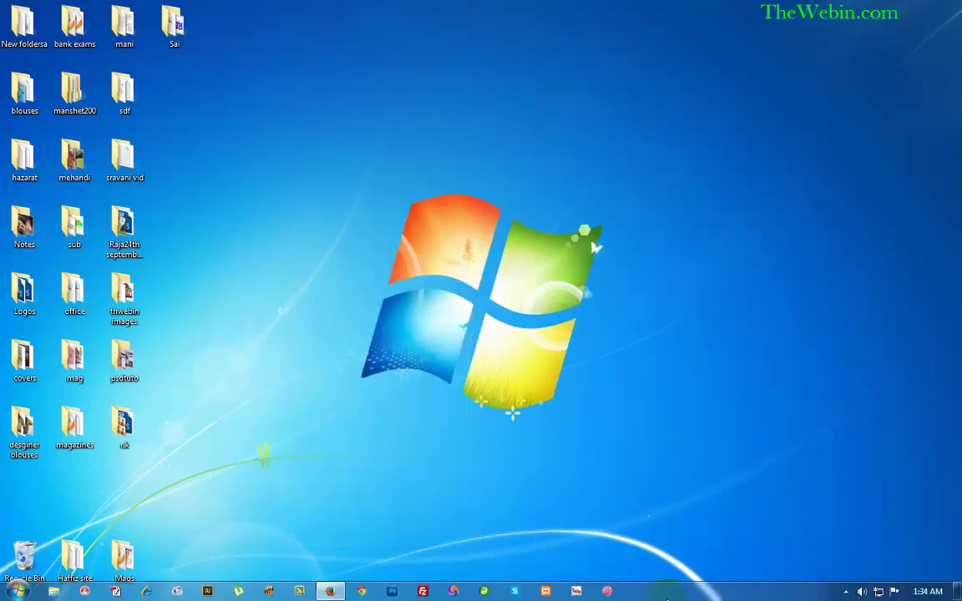
Turn off auto-hide and unlock the taskbar in its properties, applying both changes
right_click(660, 597)
click(693, 590)
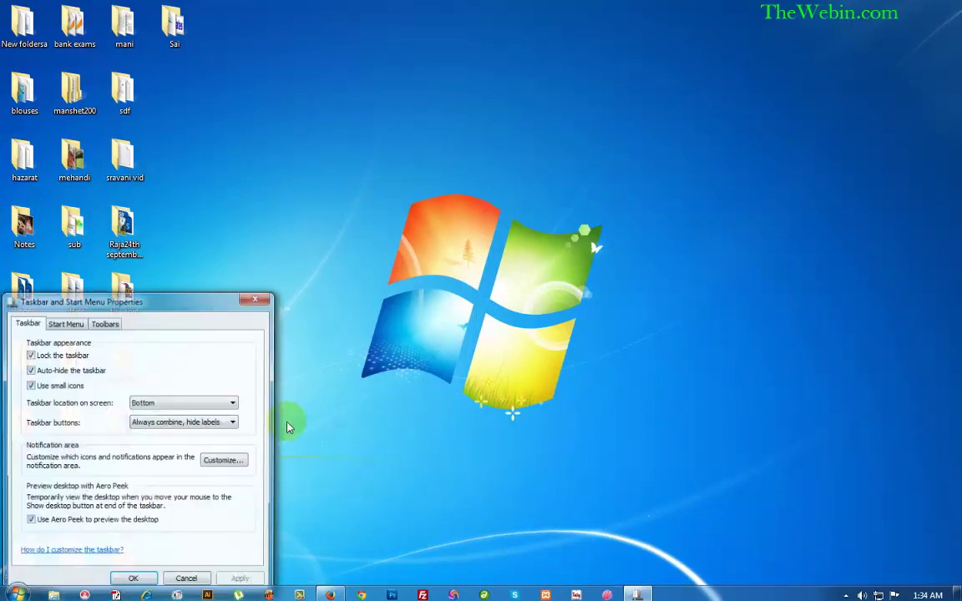
click(35, 373)
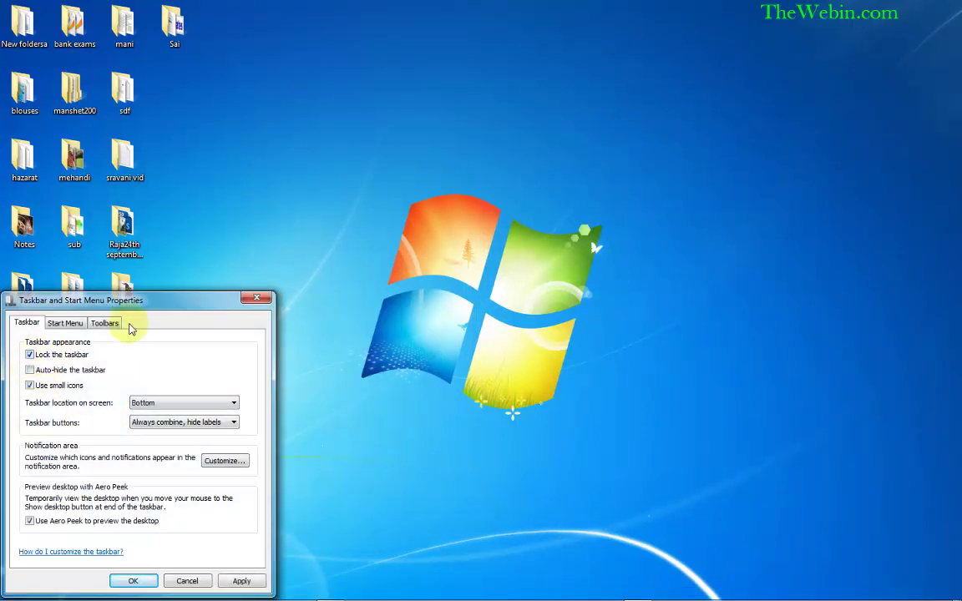
drag(125, 300, 385, 271)
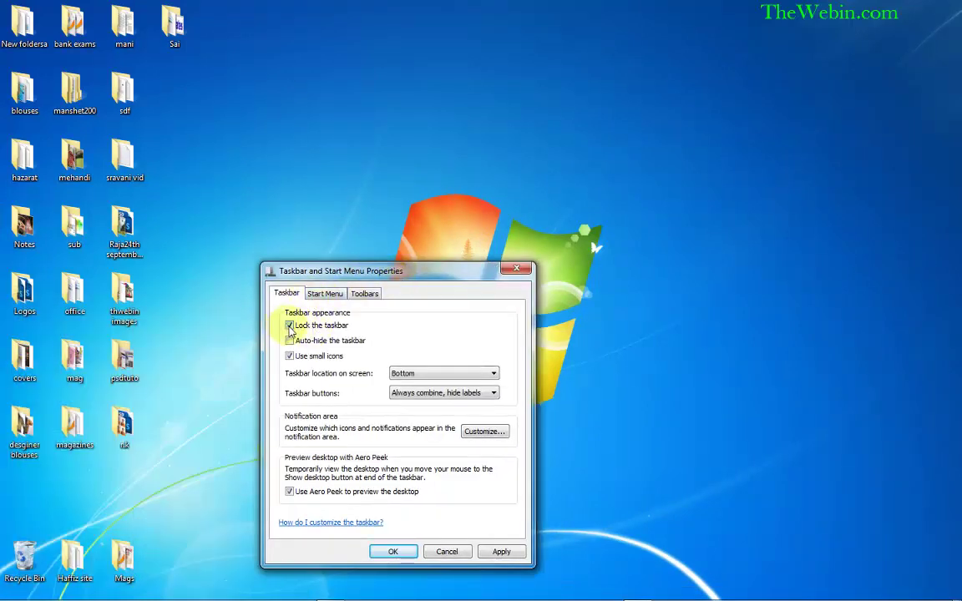
click(289, 325)
click(500, 551)
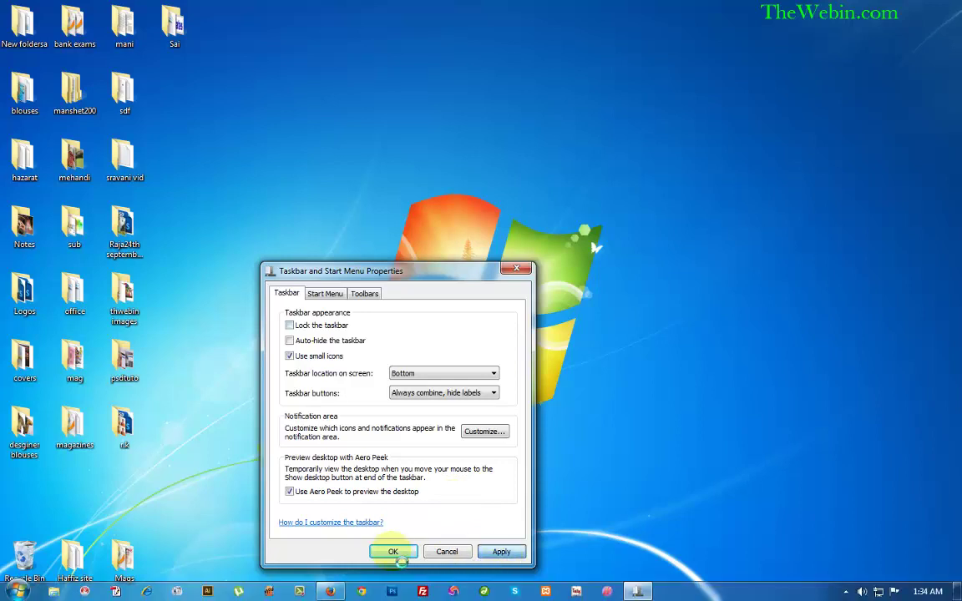
click(392, 553)
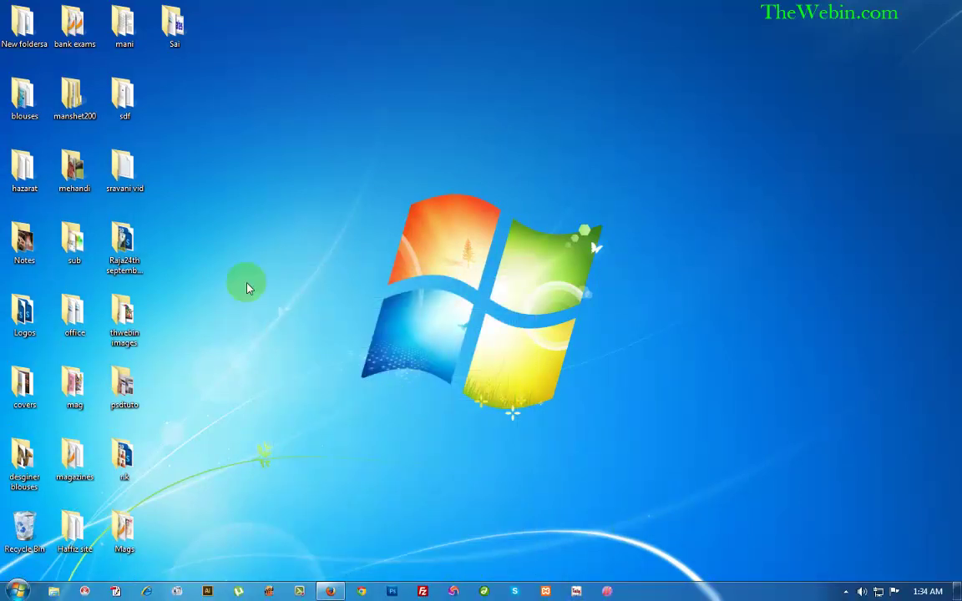
Dock the unlocked taskbar at the right edge of the screen and move it on to the top edge
drag(661, 590, 842, 338)
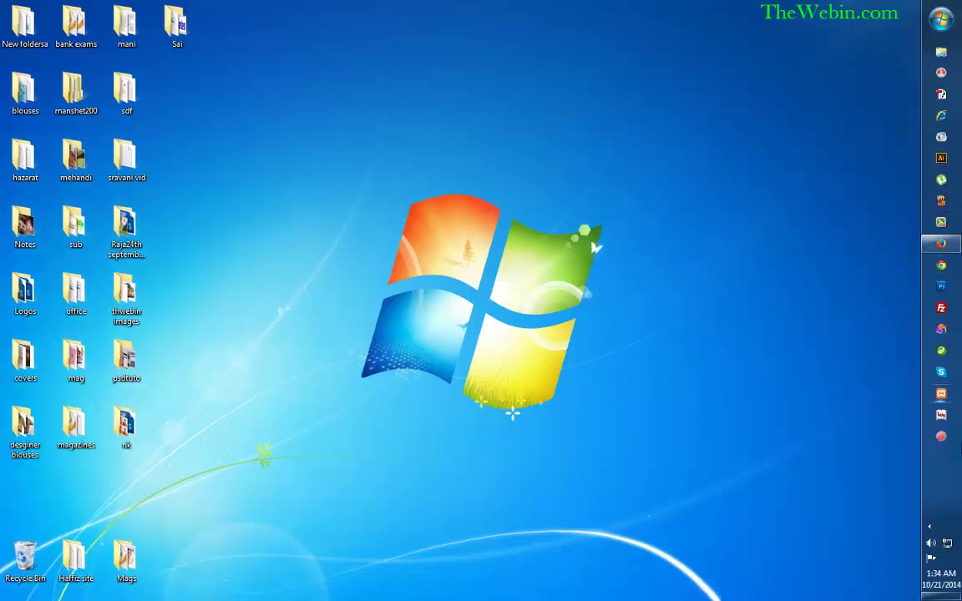
drag(355, 395, 614, 12)
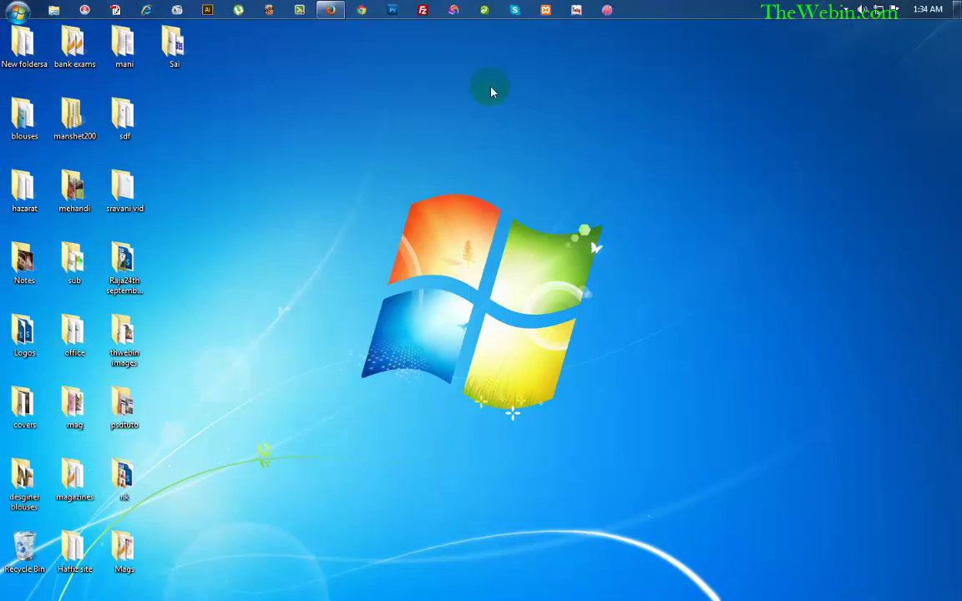
drag(558, 87, 539, 90)
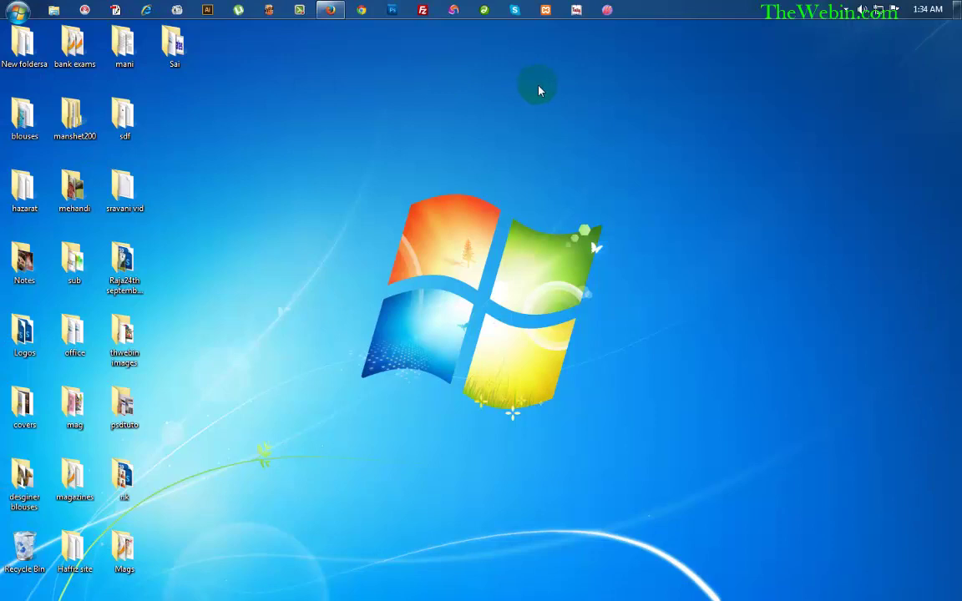
Lock and unlock the taskbar, and return it to the bottom edge of the screen
right_click(654, 13)
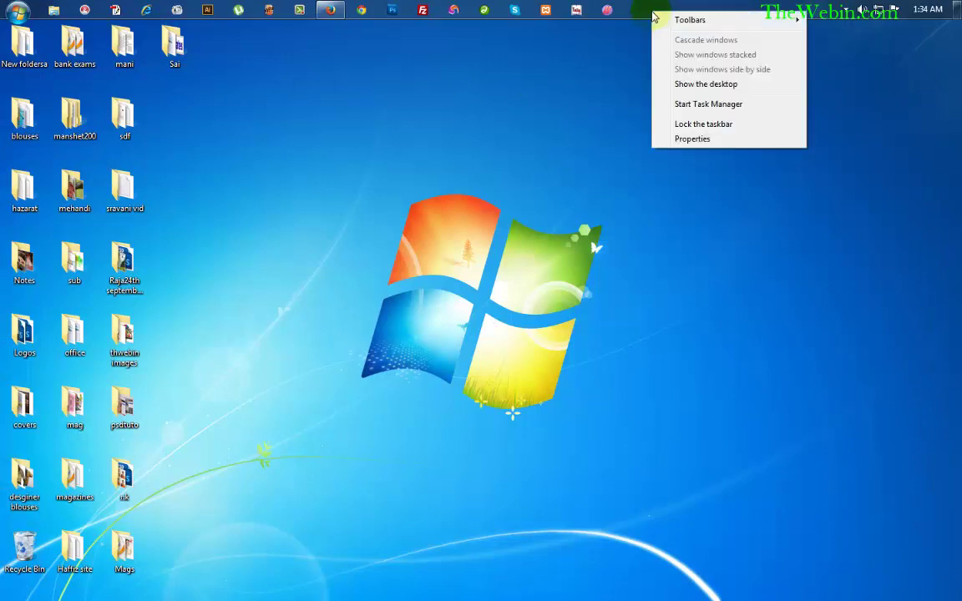
click(694, 127)
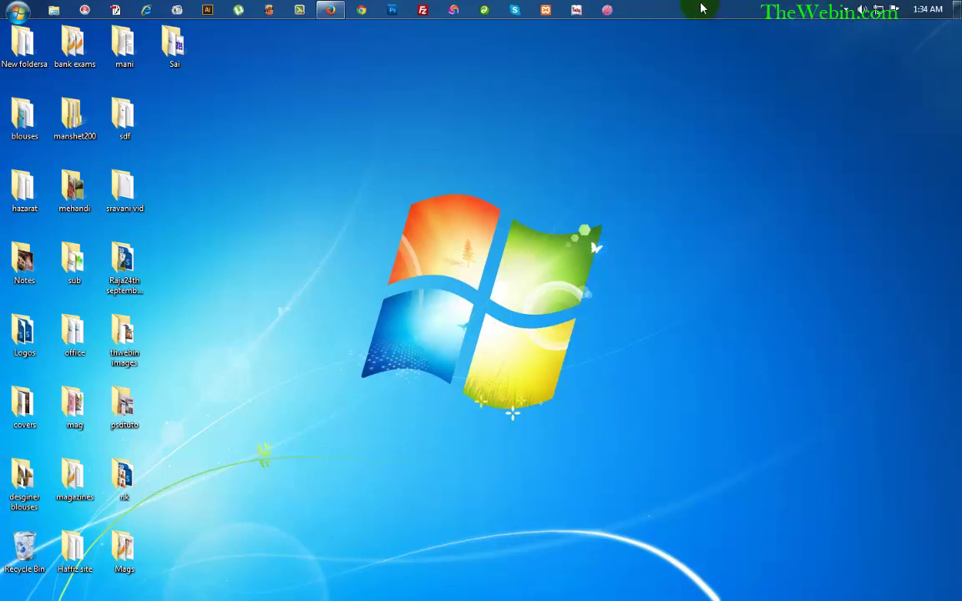
right_click(673, 11)
click(694, 124)
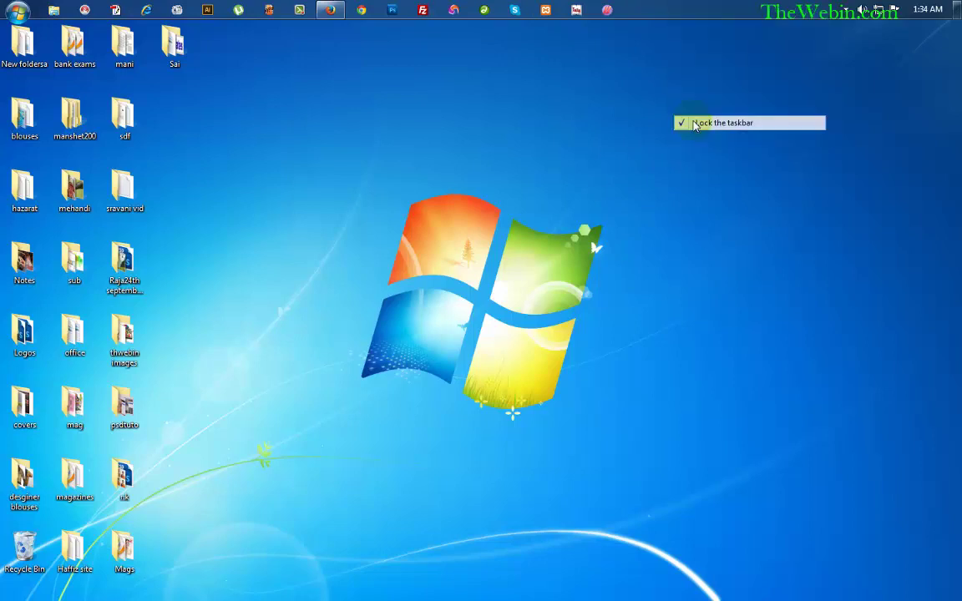
drag(663, 9, 643, 397)
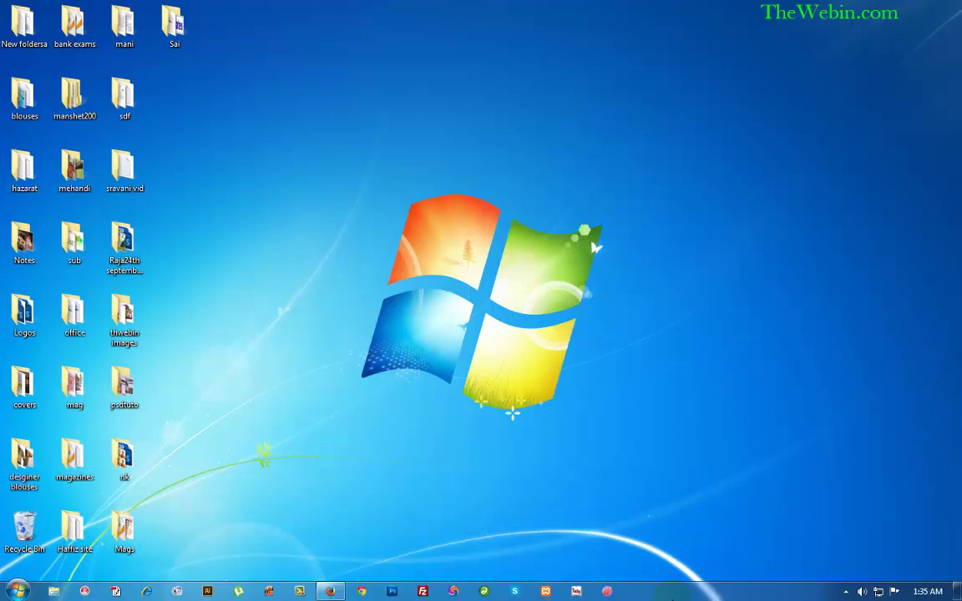
Examine the Start Menu settings in the taskbar properties, including the power button action choices and the customization options
right_click(672, 594)
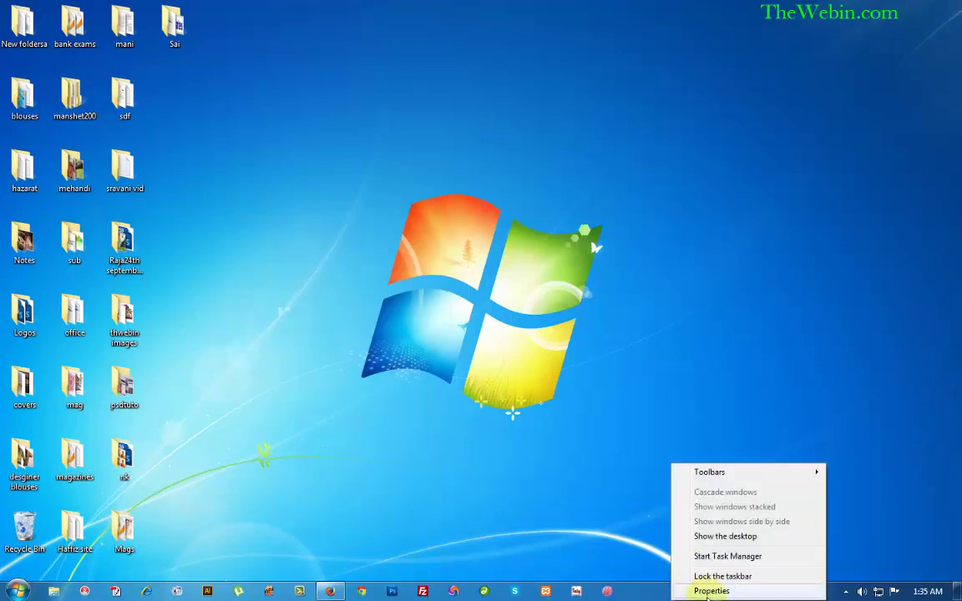
click(700, 590)
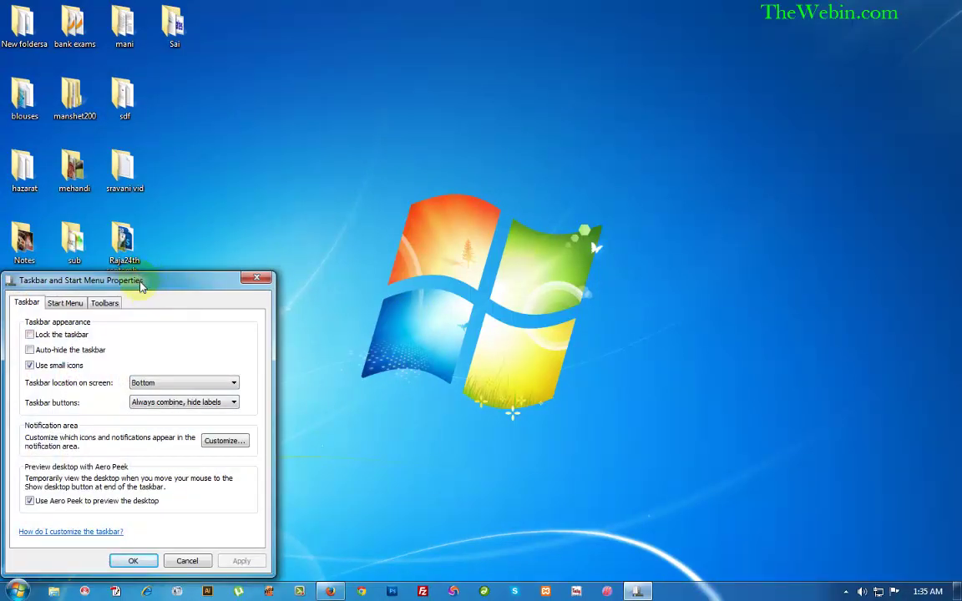
drag(140, 285, 334, 278)
click(259, 297)
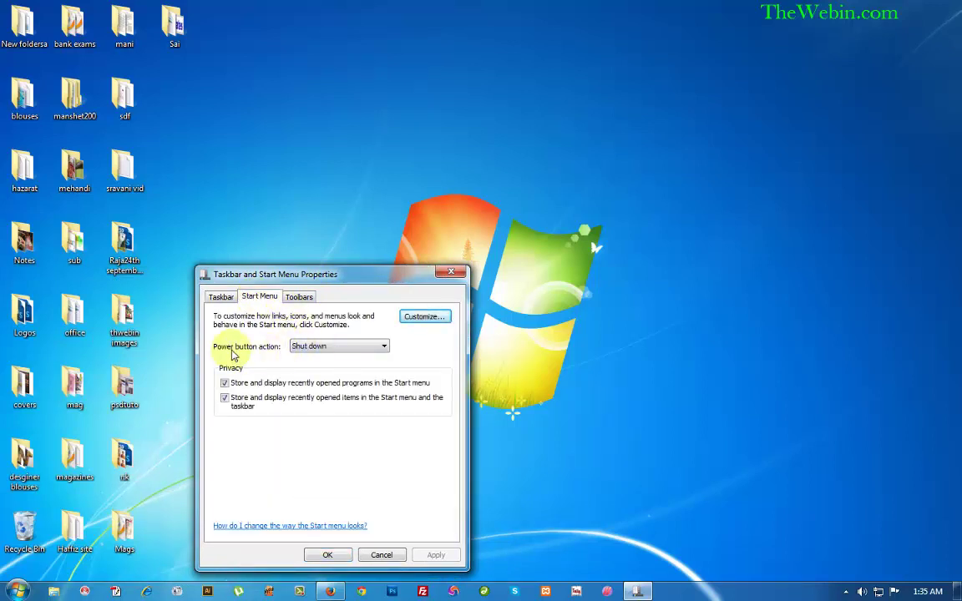
click(318, 347)
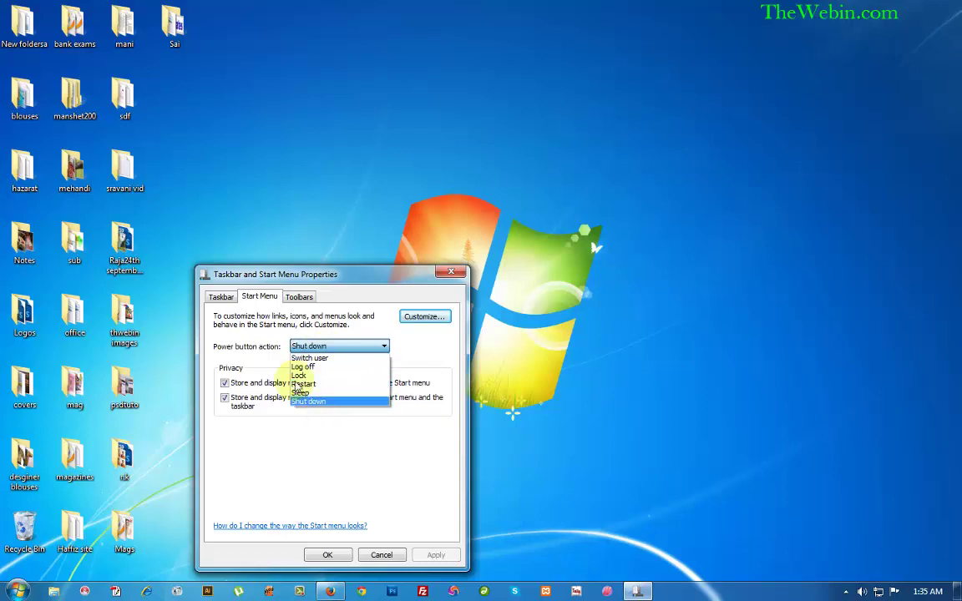
click(397, 368)
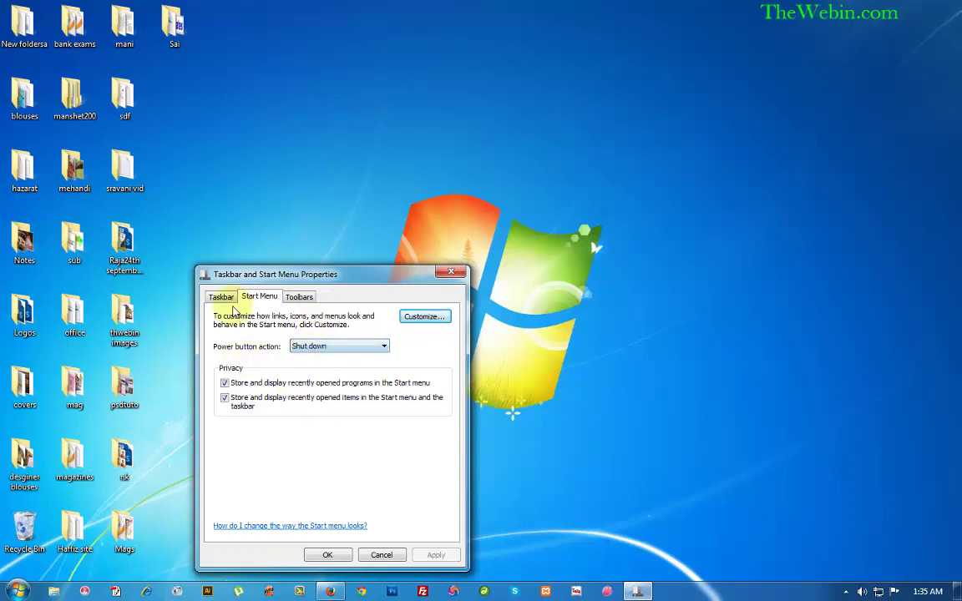
click(417, 322)
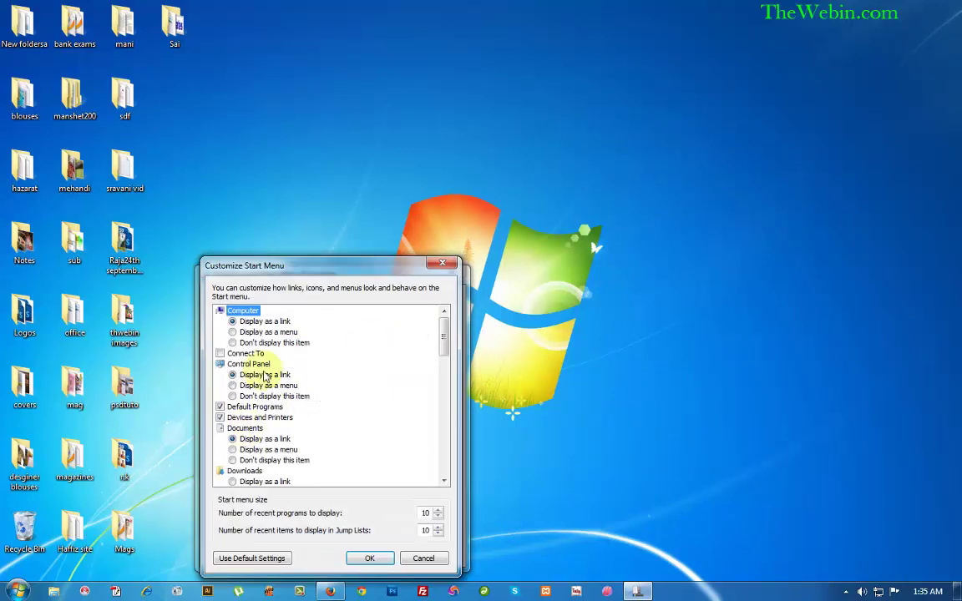
click(443, 265)
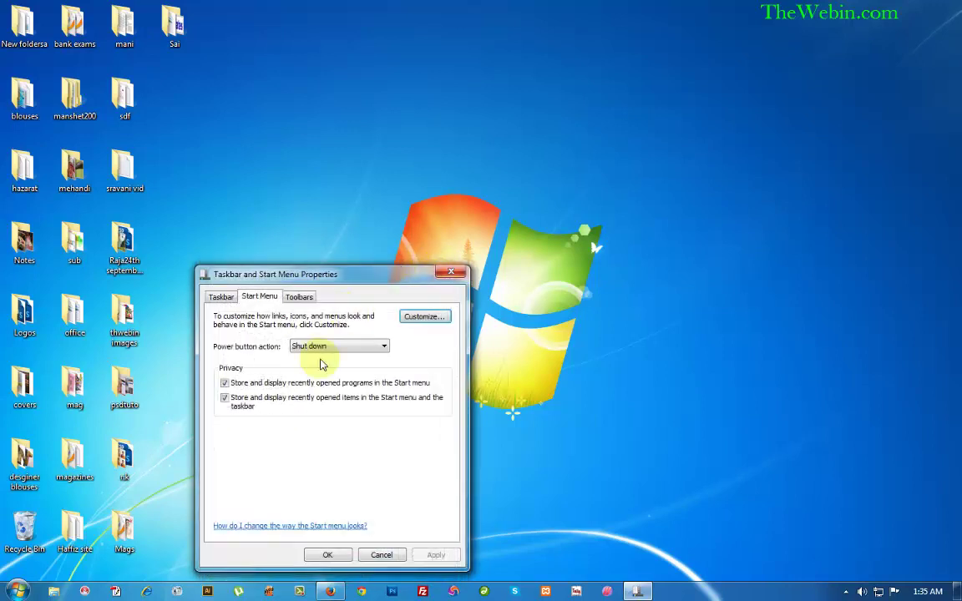
Add the Address, Links, Tablet PC Input Panel and Desktop toolbars to the taskbar and apply the change
click(302, 298)
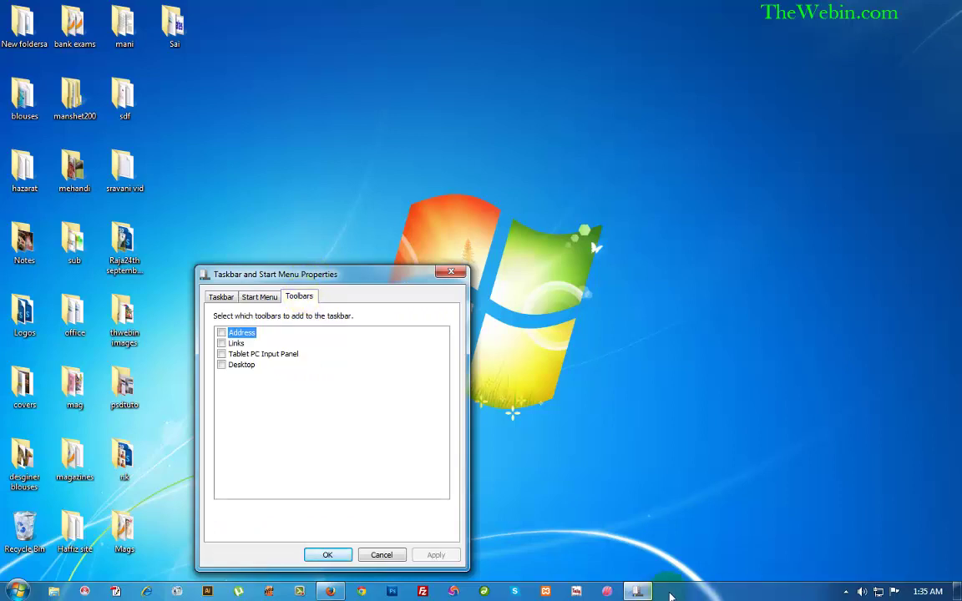
click(223, 343)
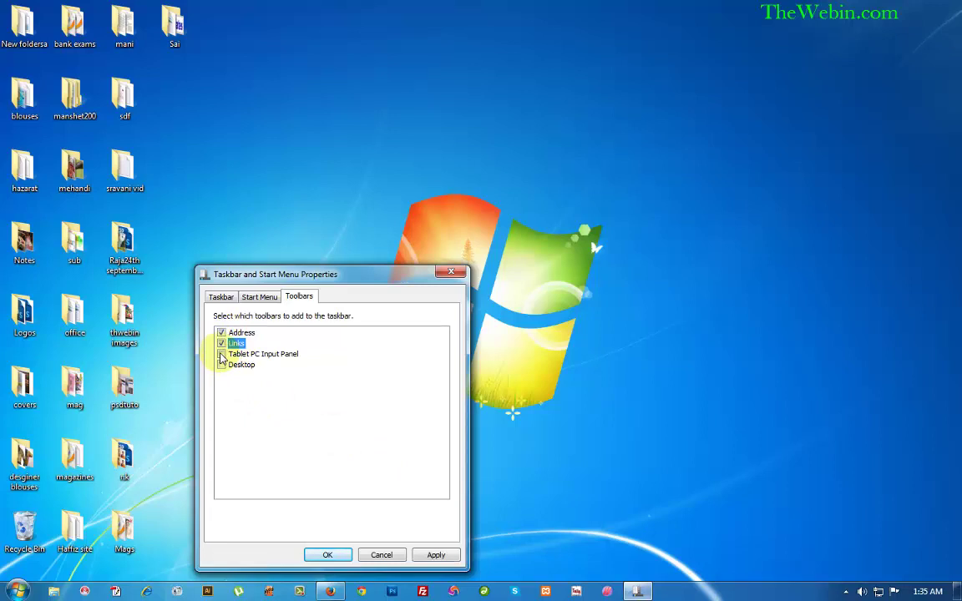
click(223, 358)
click(222, 355)
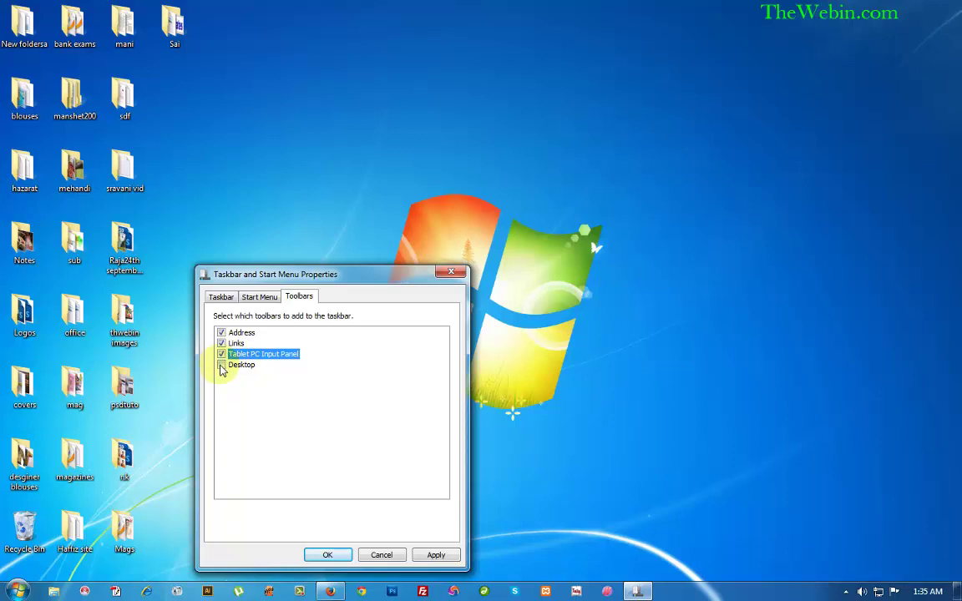
click(221, 368)
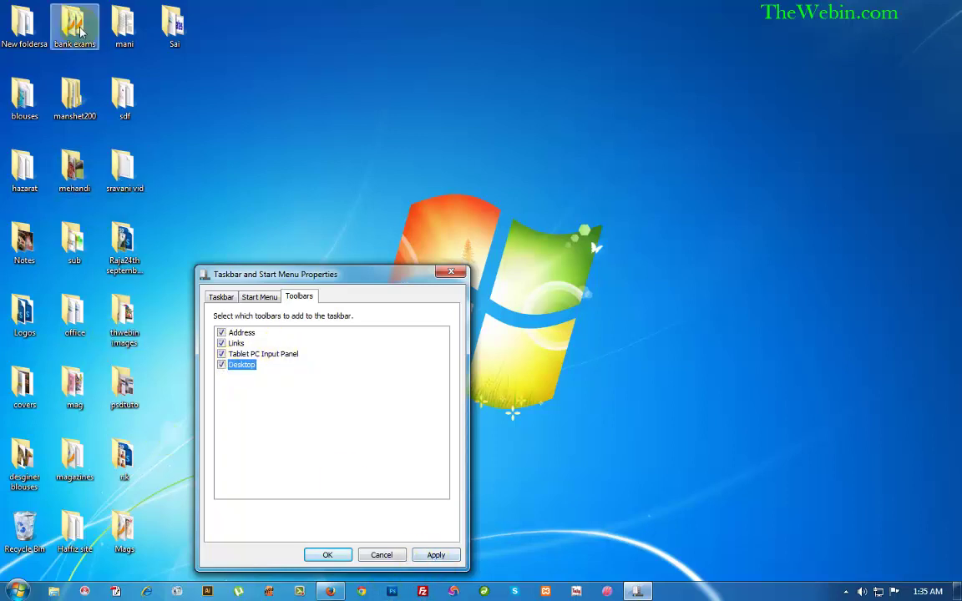
click(437, 556)
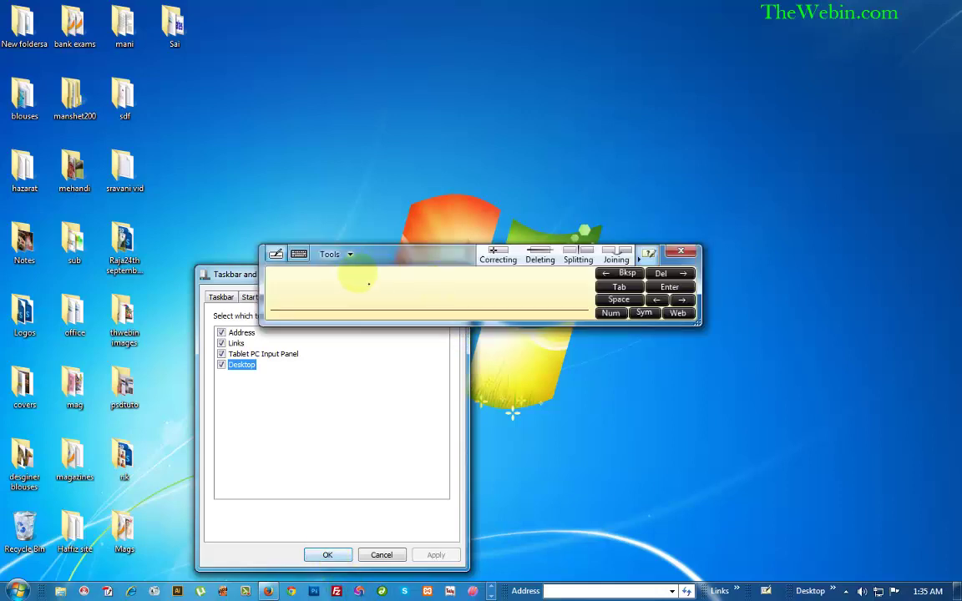
Switch the Tablet PC Input Panel from handwriting to the on-screen keyboard, and close the panel
click(299, 253)
click(288, 255)
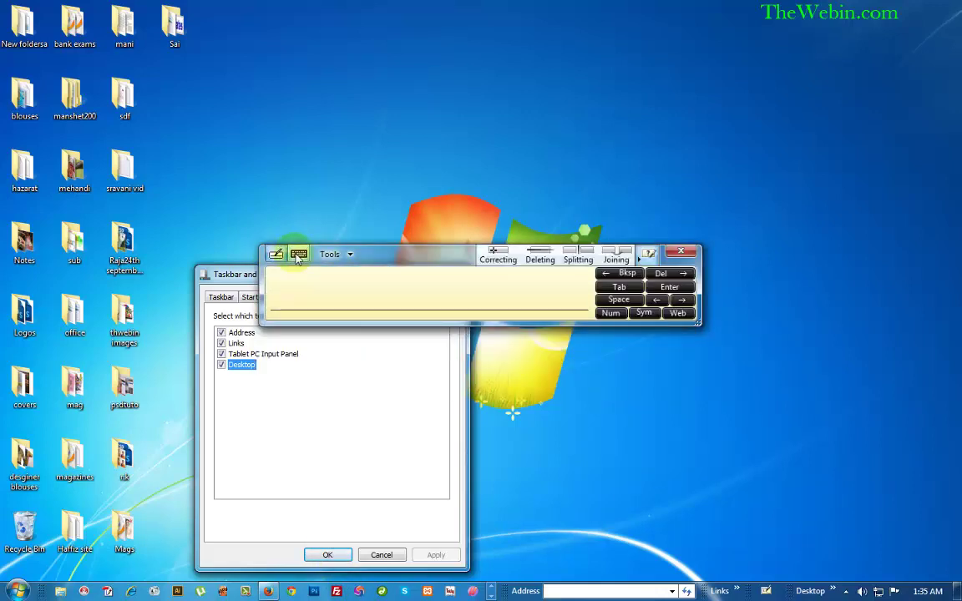
click(299, 254)
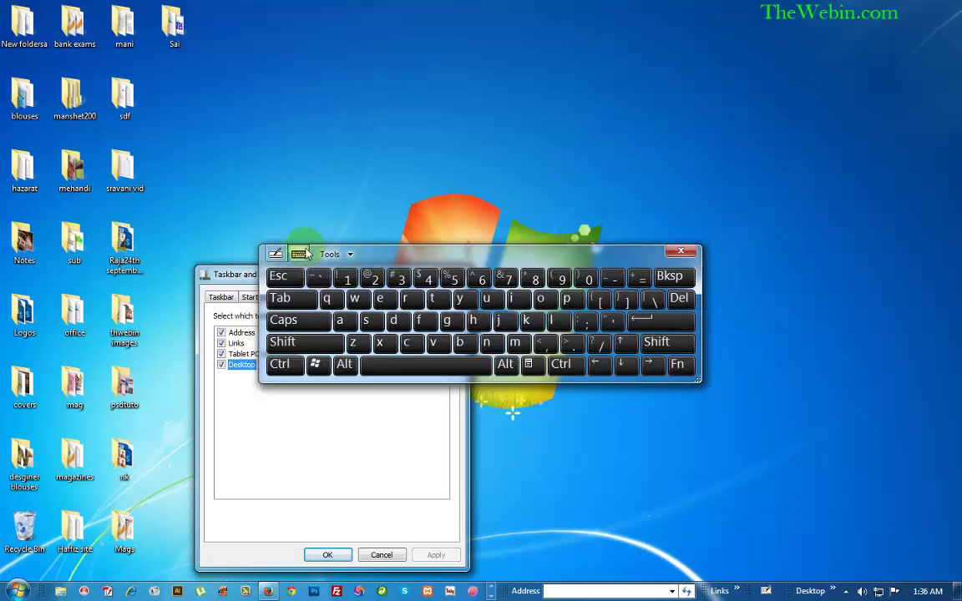
click(682, 251)
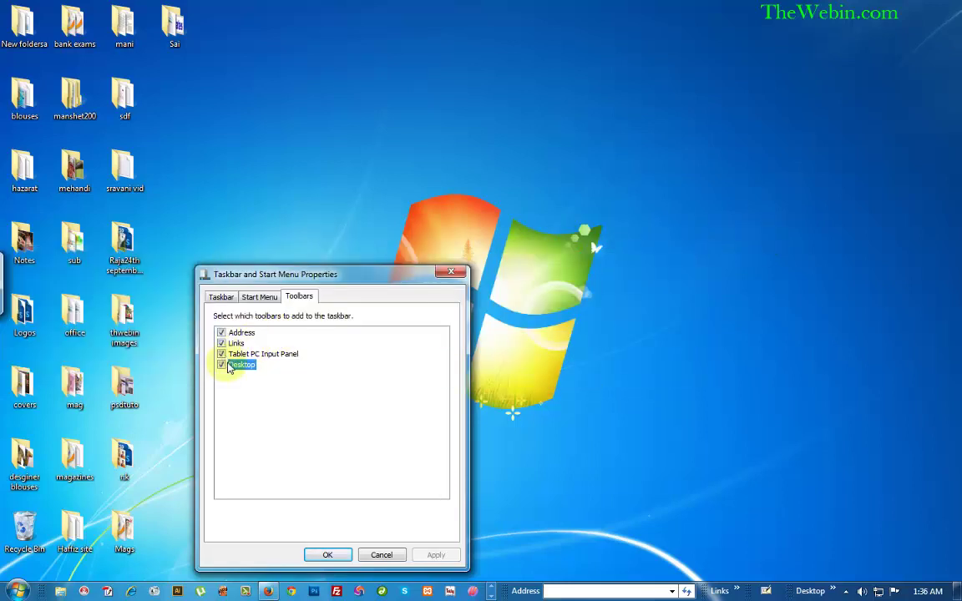
Remove the Desktop, Tablet PC Input Panel, Links and Address toolbars from the taskbar, and apply and close the properties
click(222, 363)
click(221, 354)
click(221, 343)
click(221, 332)
click(432, 554)
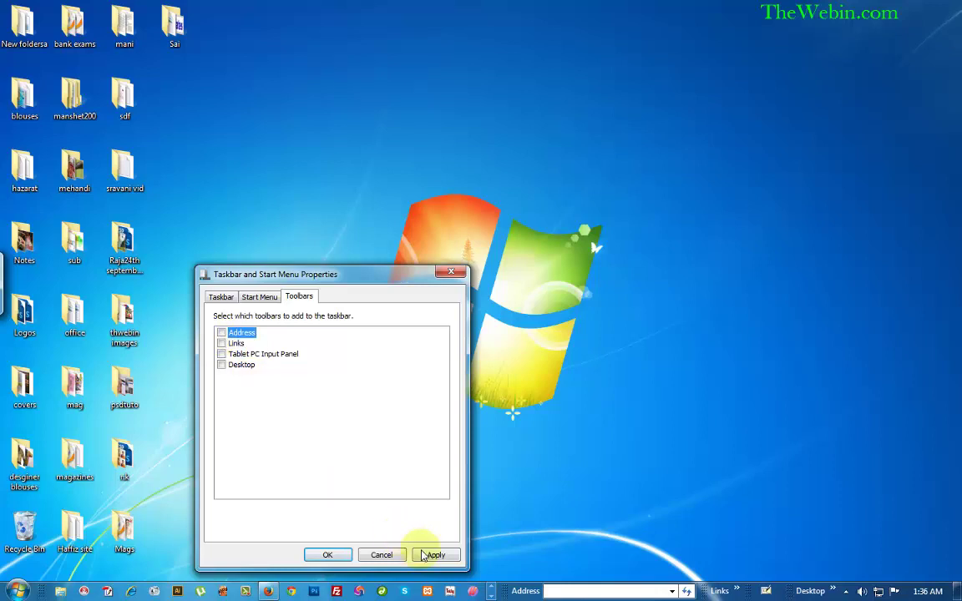
click(327, 554)
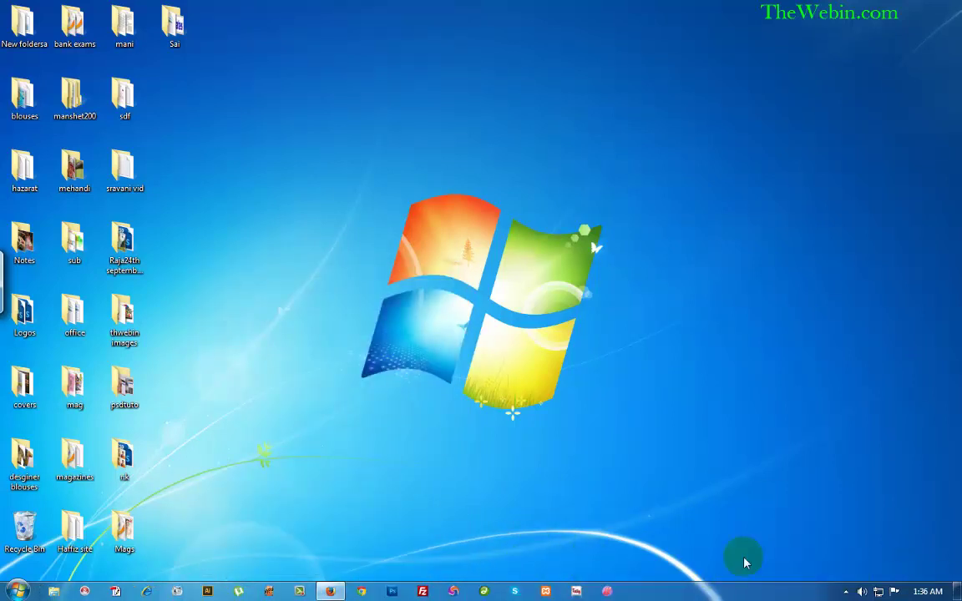
right_click(657, 592)
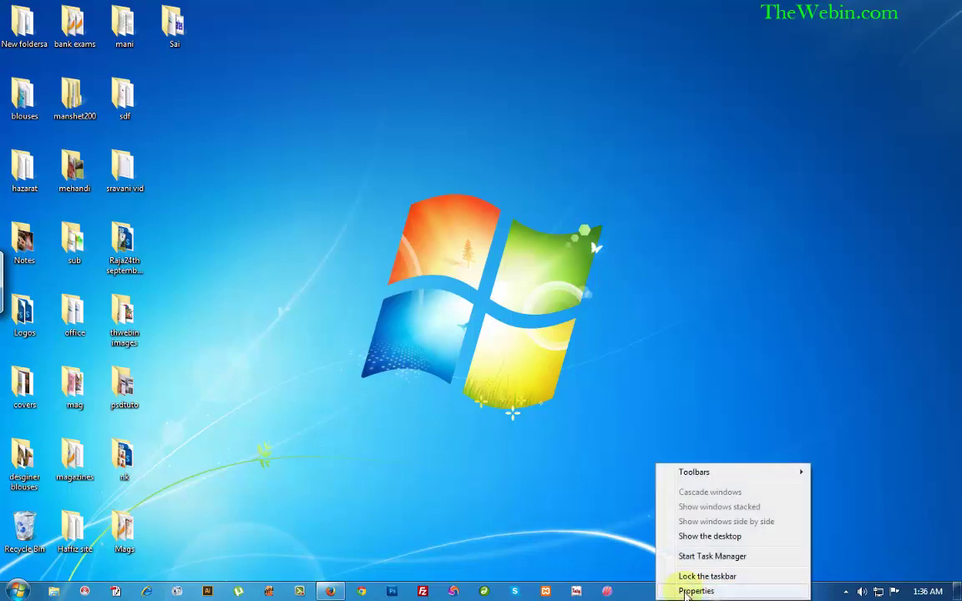
mouse_move(706, 479)
click(705, 539)
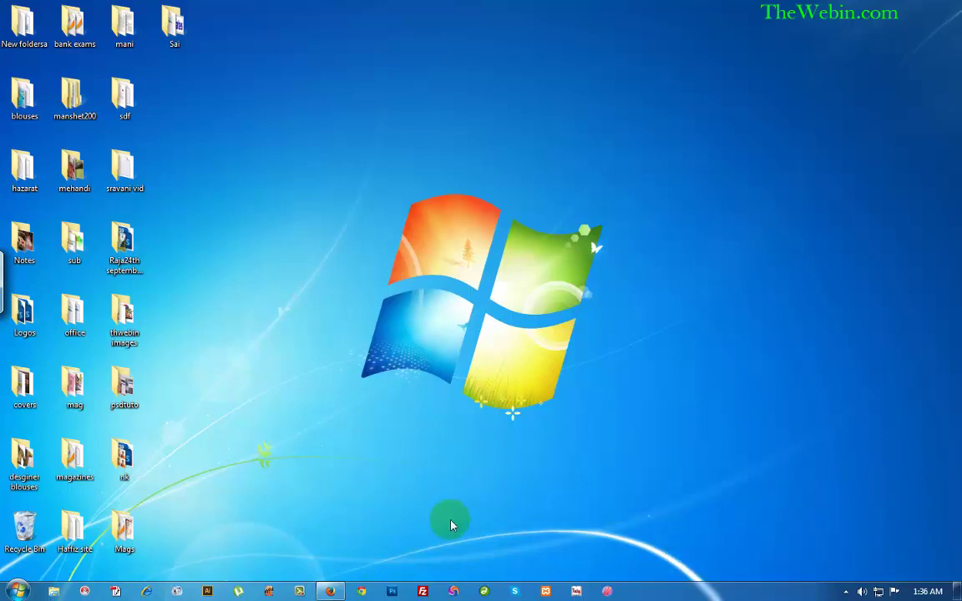
Open the September 2014, sub, Notes and manshet200 desktop folders, maximizing manshet200, and bring the Firefox window to the front
double_click(123, 250)
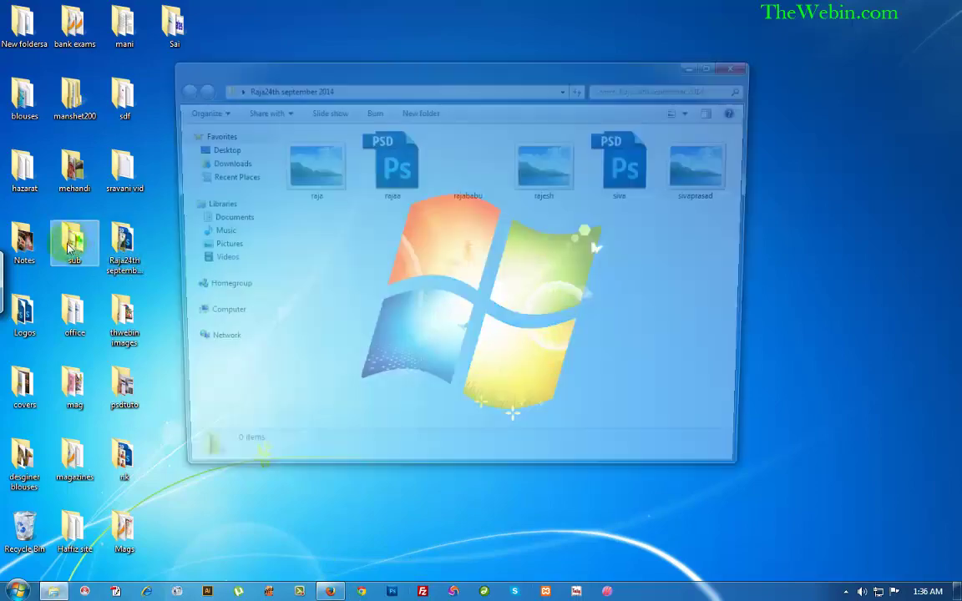
double_click(73, 242)
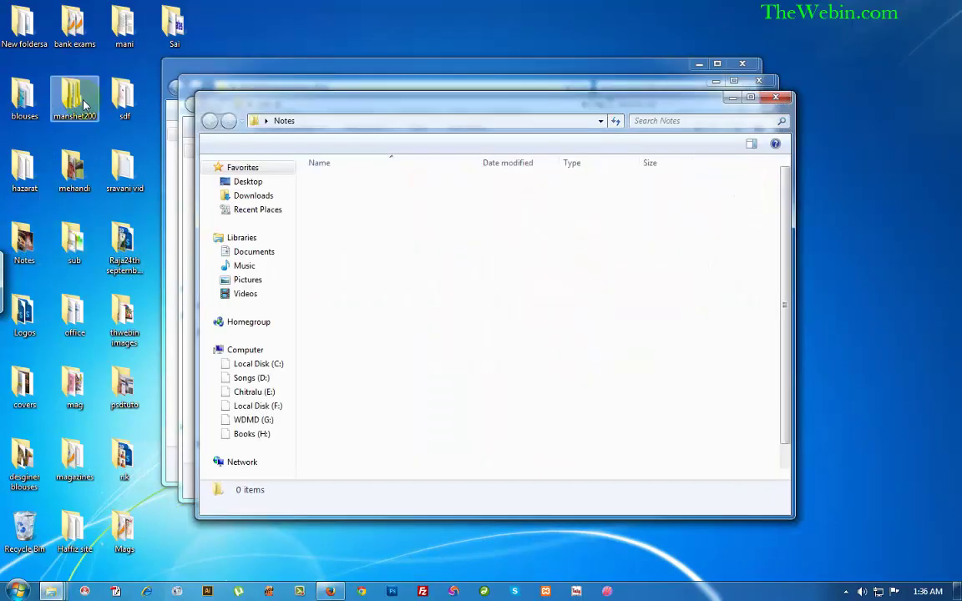
double_click(73, 99)
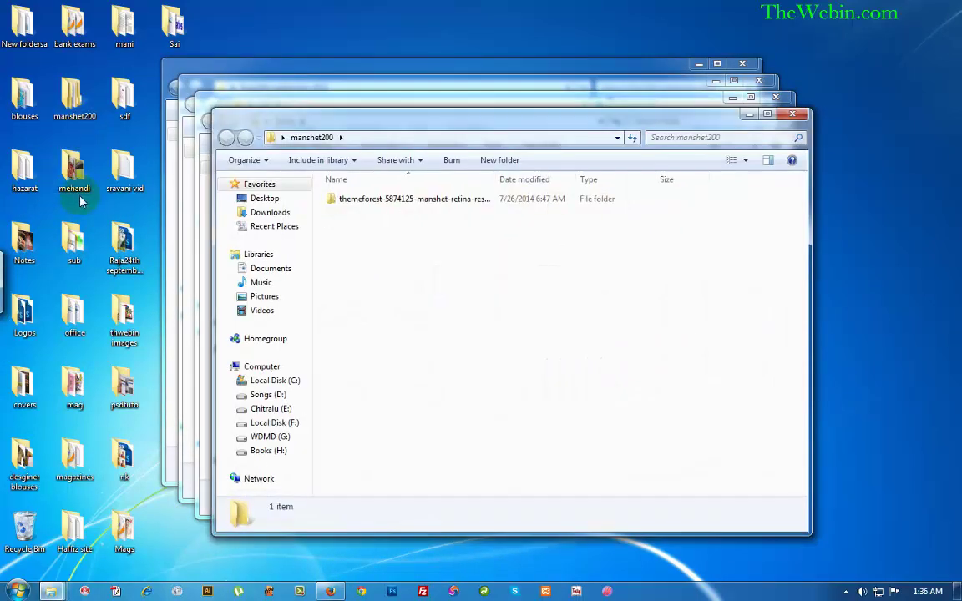
click(750, 99)
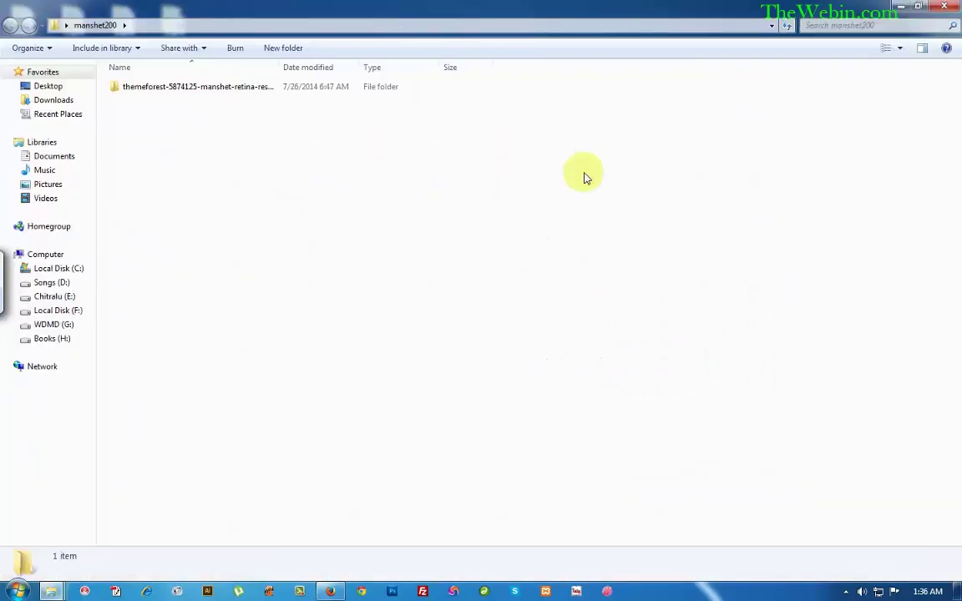
click(330, 591)
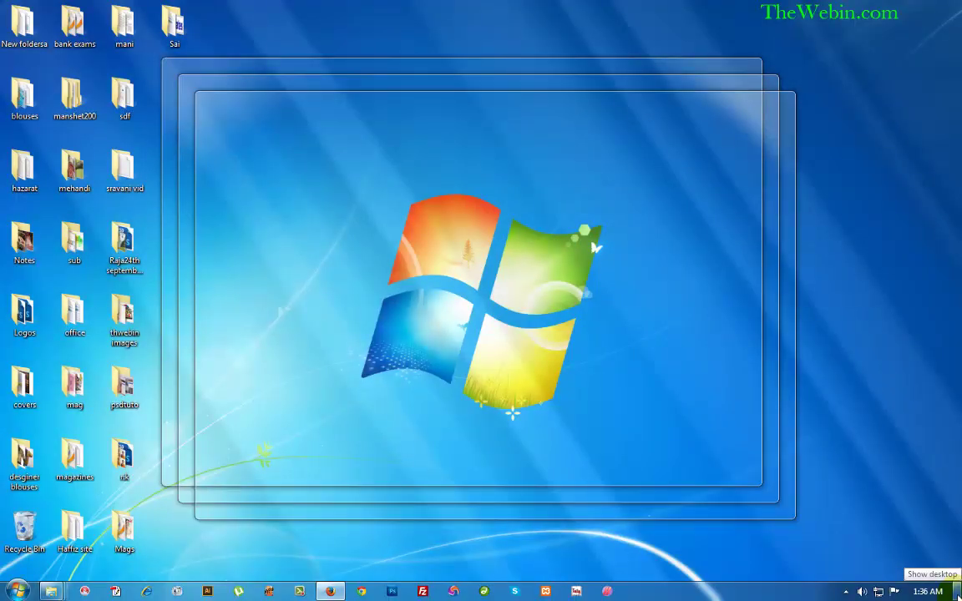
Show the desktop and restore all windows, show the desktop once more, and bring the Firefox window back
click(956, 589)
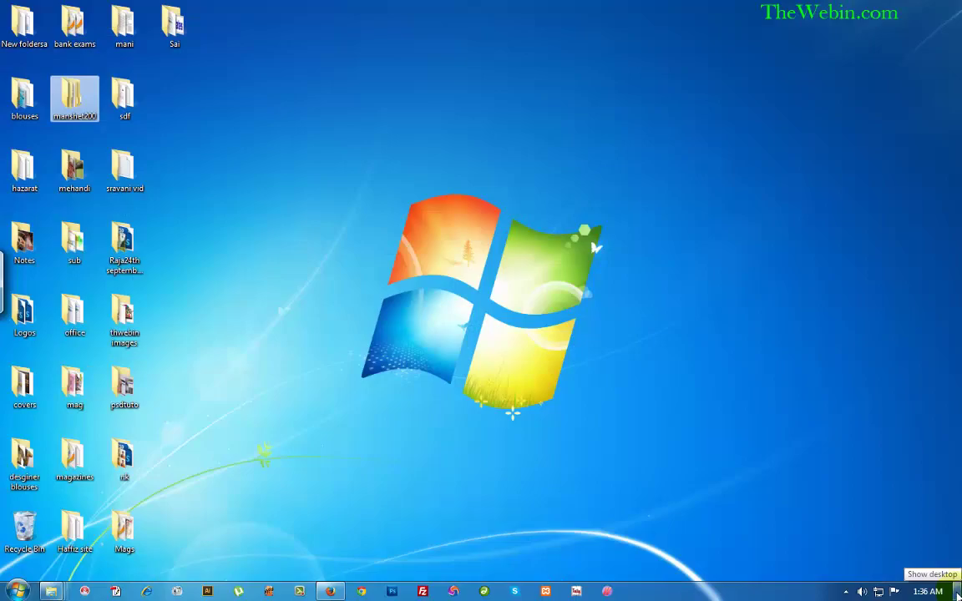
click(956, 590)
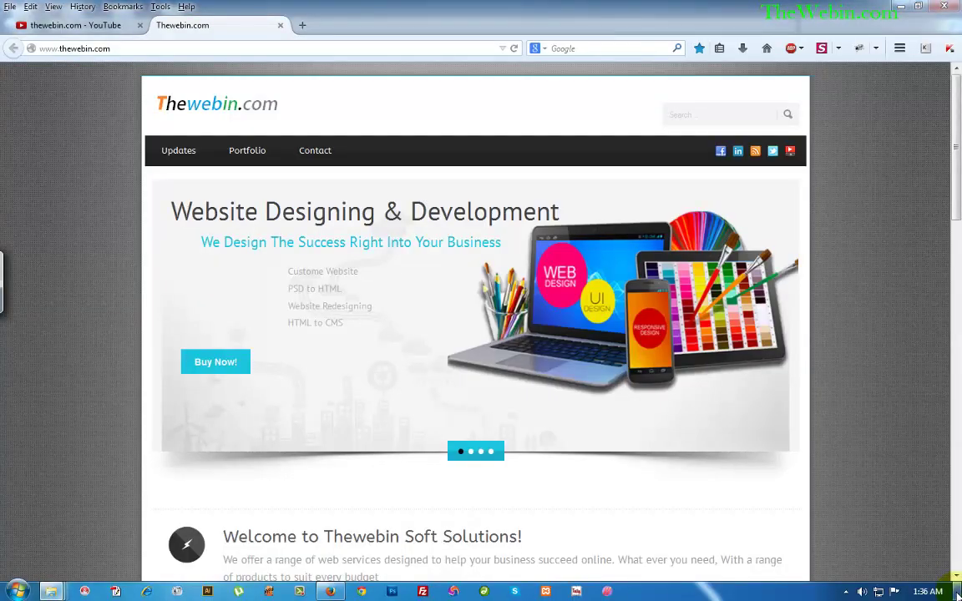
right_click(694, 591)
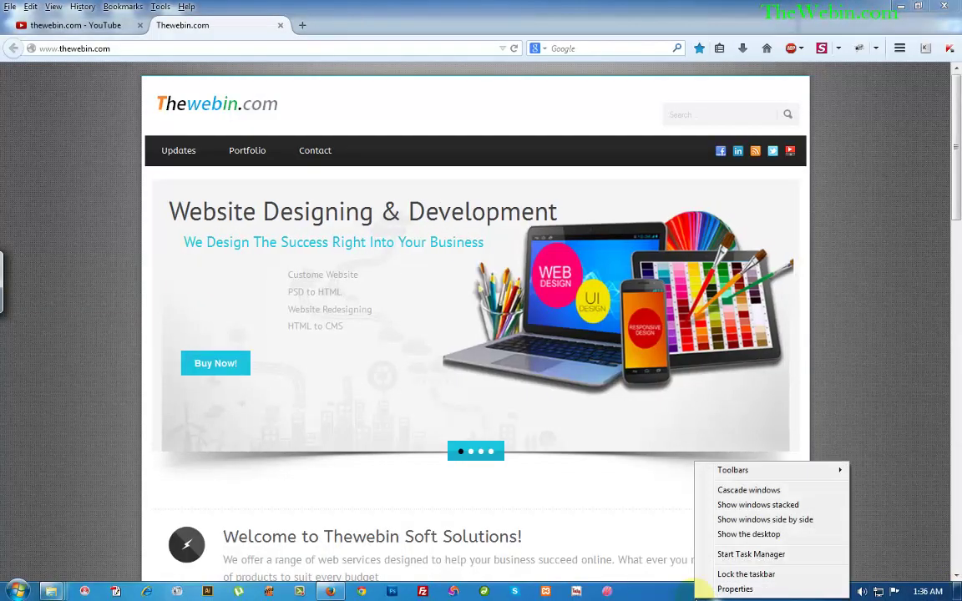
click(745, 534)
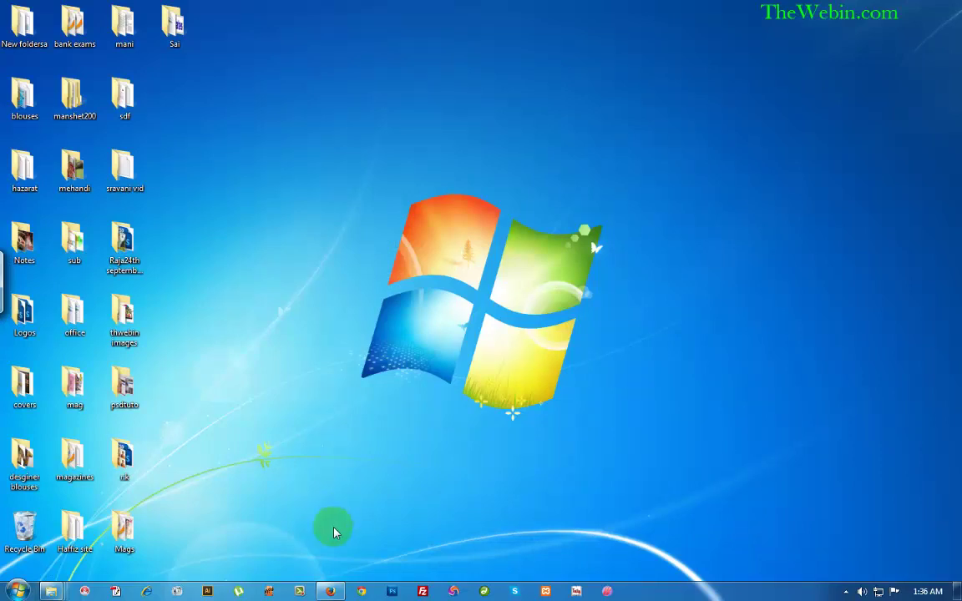
click(329, 591)
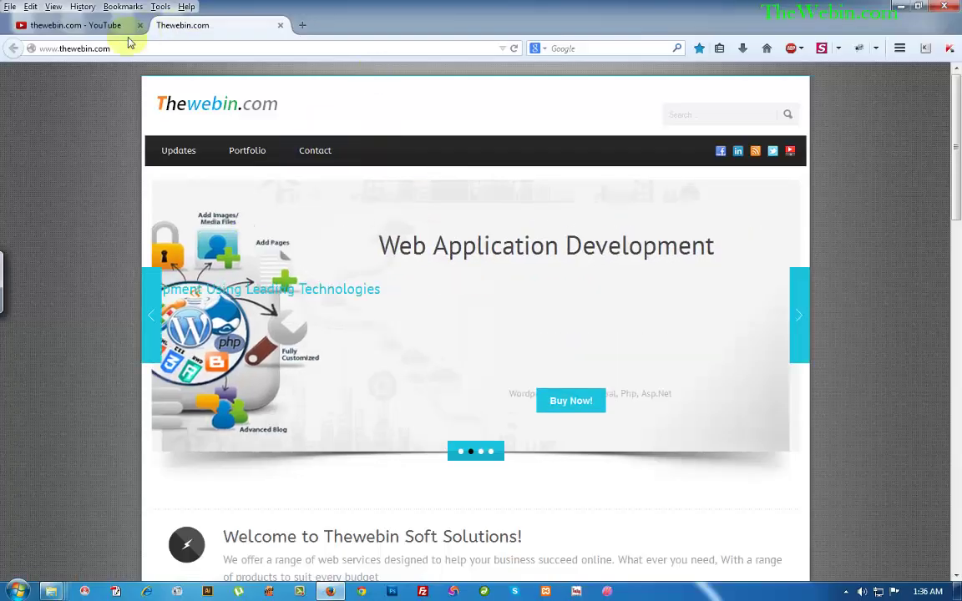